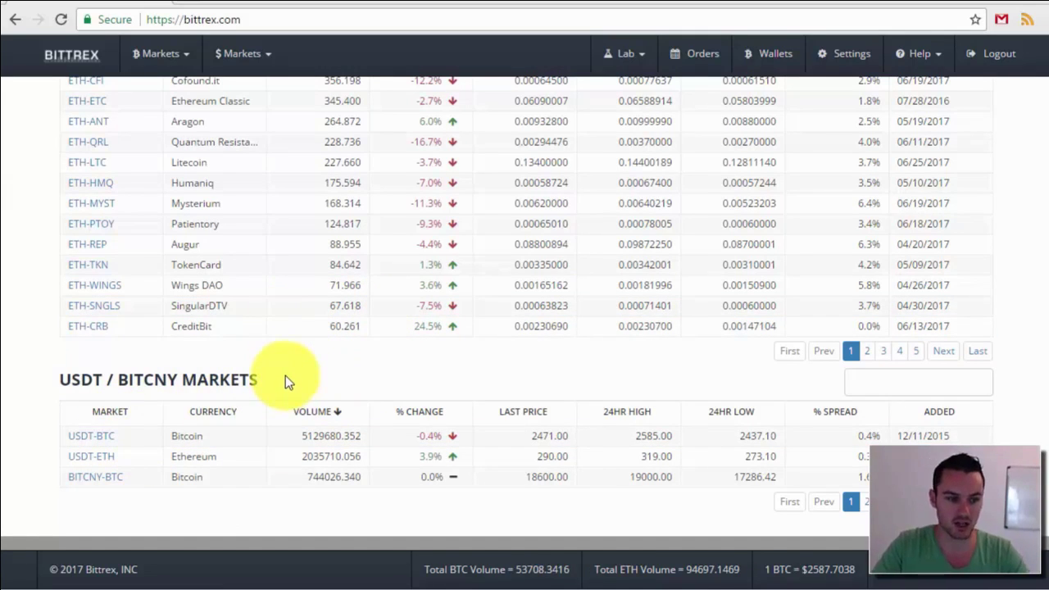
# Scroll back to the Bitcoin Markets table and go to the Wallets balances page.
pyautogui.scroll(7, 285, 376)
pyautogui.scroll(2, 270, 365)
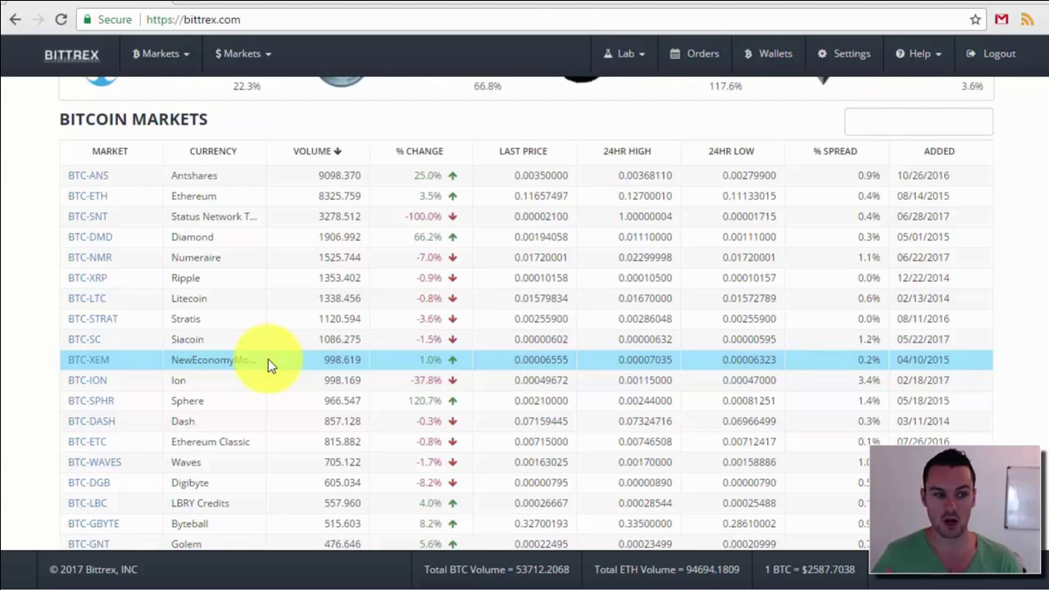
pyautogui.scroll(-9, 263, 344)
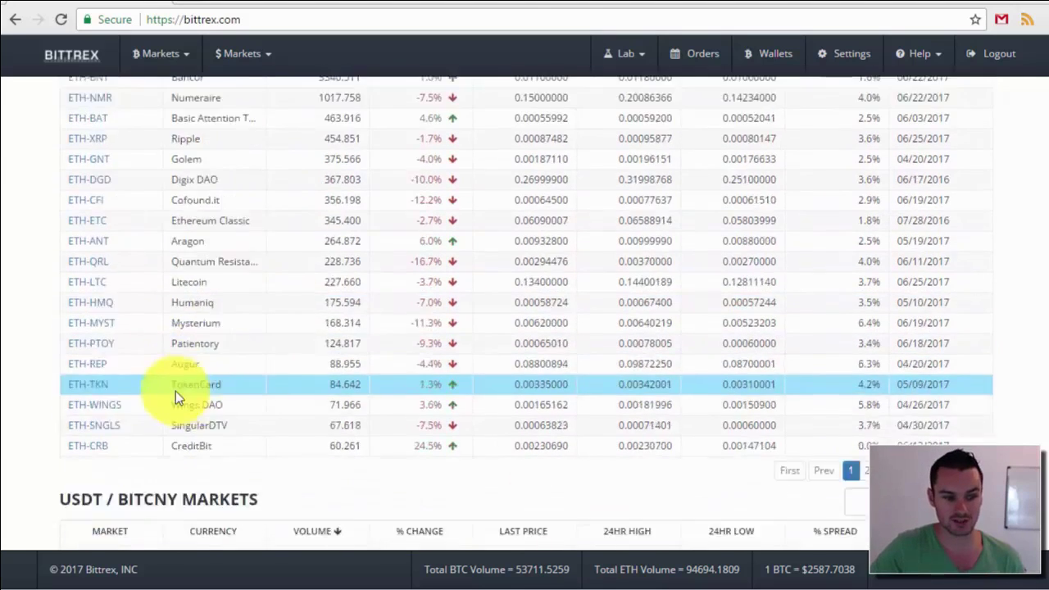
pyautogui.scroll(-3, 176, 391)
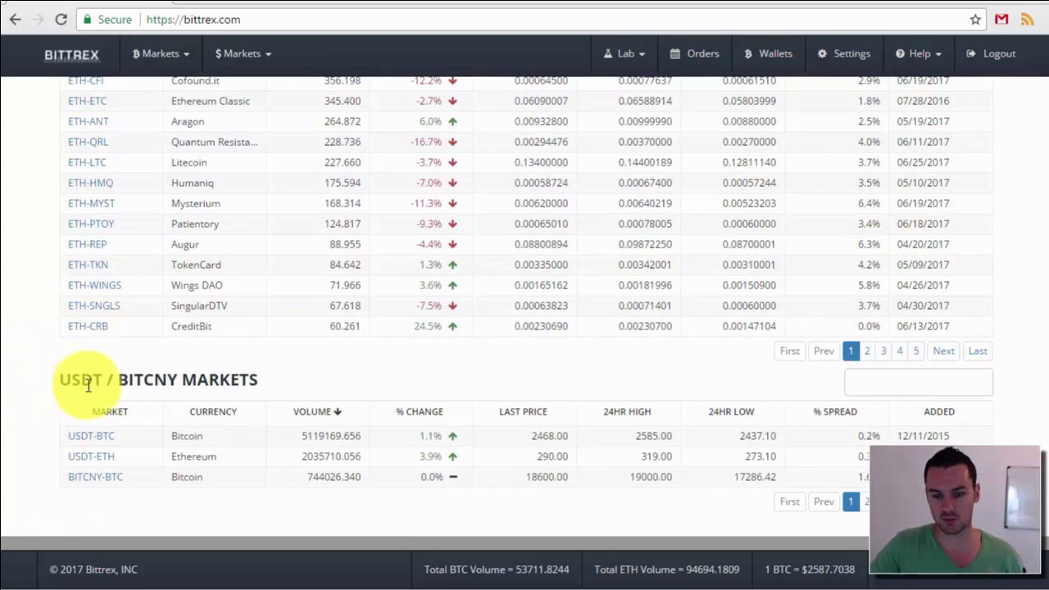
pyautogui.scroll(8, 34, 394)
pyautogui.scroll(9, 34, 388)
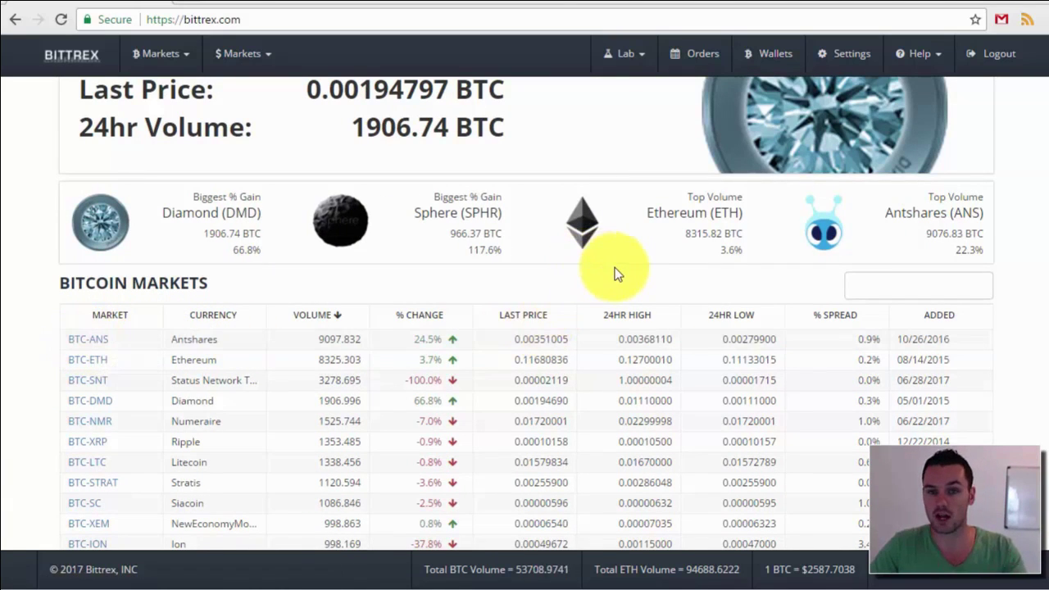
pyautogui.click(776, 58)
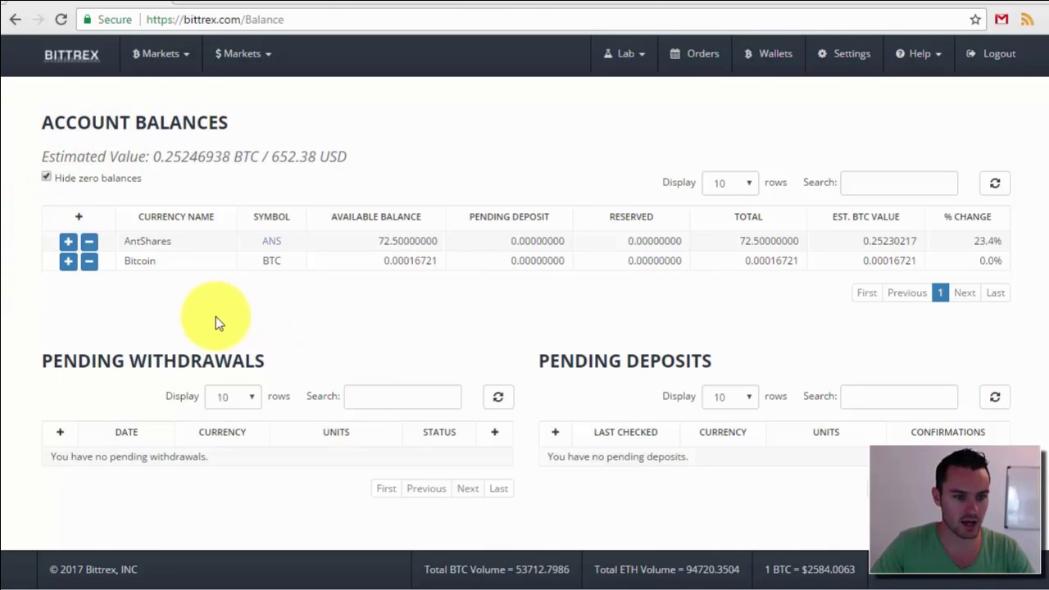
# Point out the AntShares and Bitcoin rows in the balances list.
pyautogui.click(135, 246)
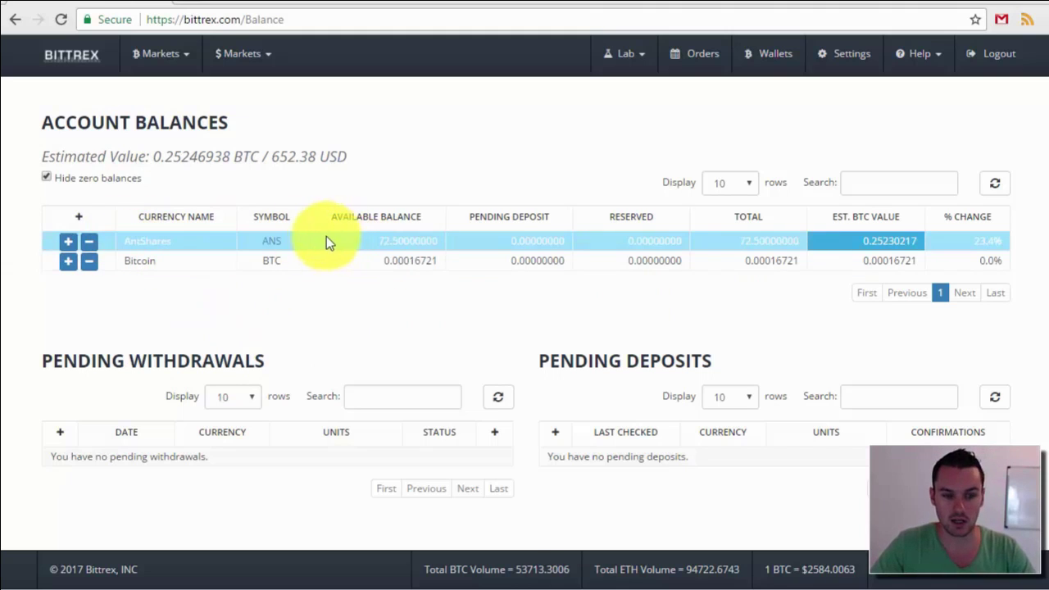
pyautogui.click(176, 244)
pyautogui.click(54, 264)
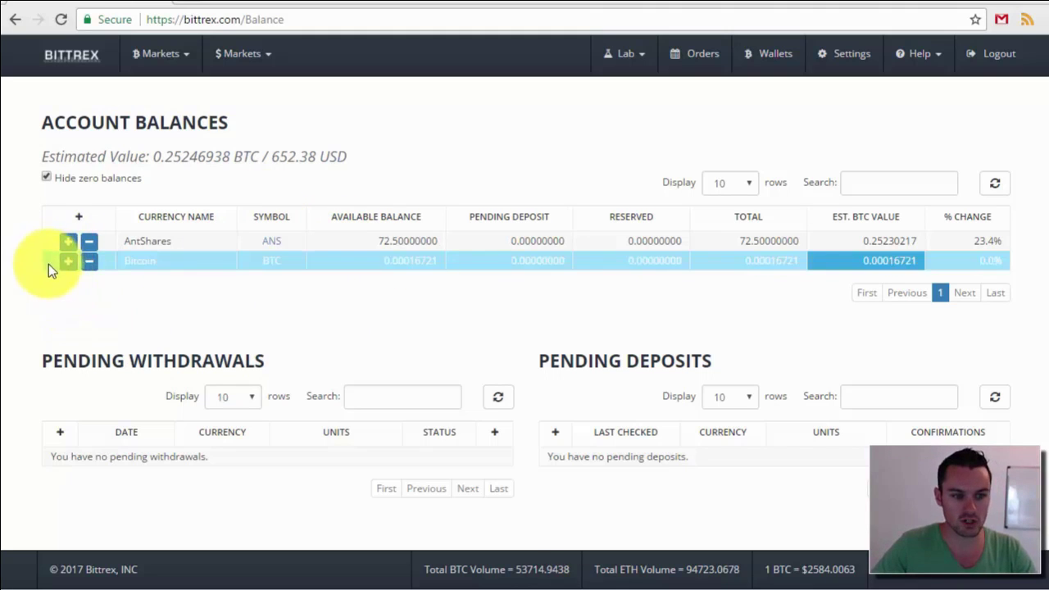
pyautogui.click(61, 242)
pyautogui.click(58, 259)
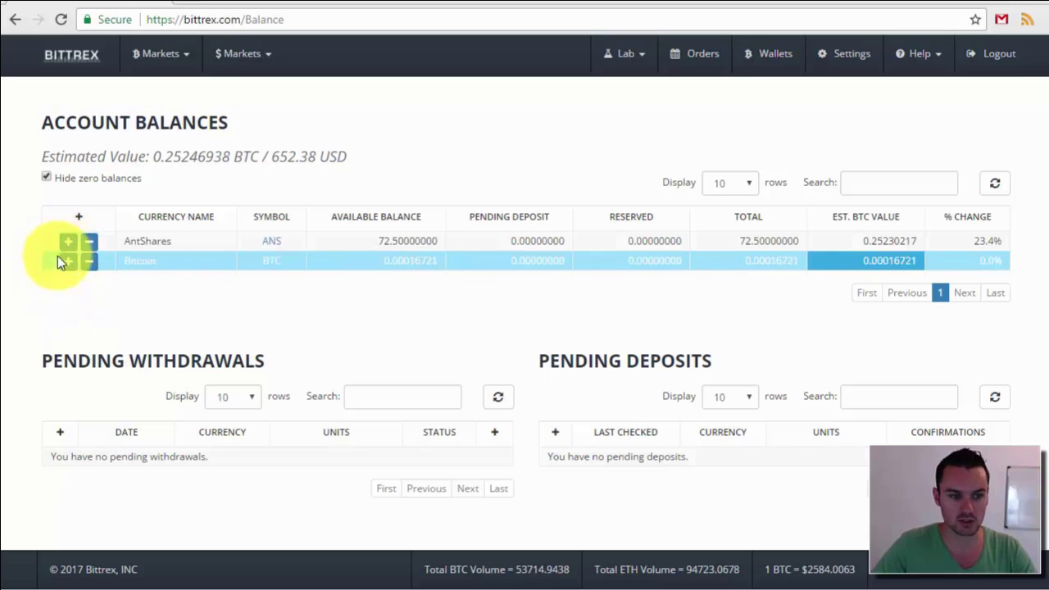
pyautogui.click(115, 267)
# Highlight the available balances: 72.5 ANS and 0.00016721 BTC.
pyautogui.click(365, 243)
pyautogui.moveTo(365, 242); pyautogui.dragTo(416, 241)
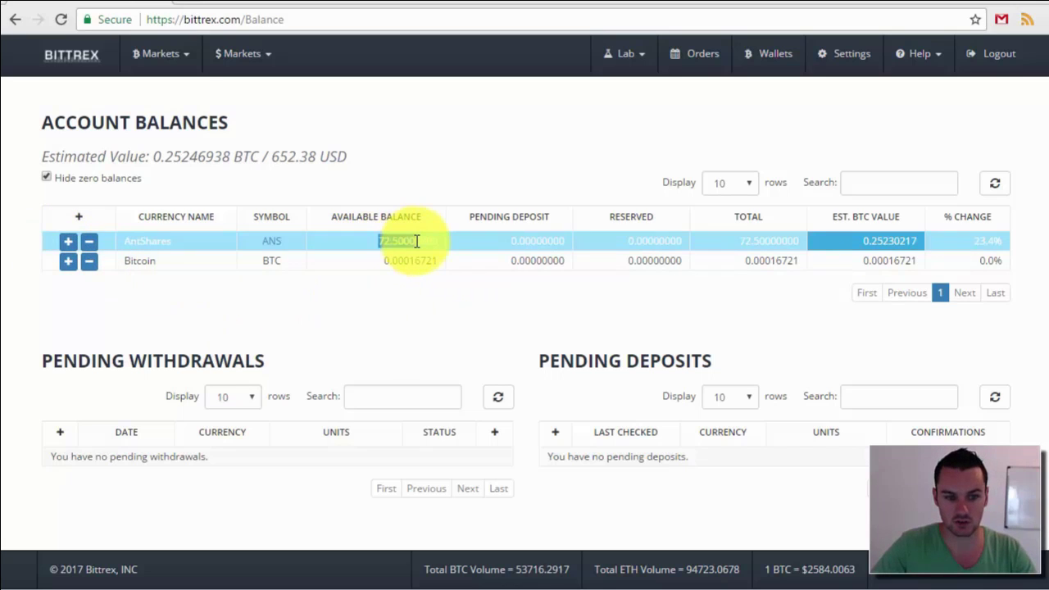
pyautogui.click(381, 242)
pyautogui.click(370, 258)
pyautogui.moveTo(370, 259); pyautogui.dragTo(419, 259)
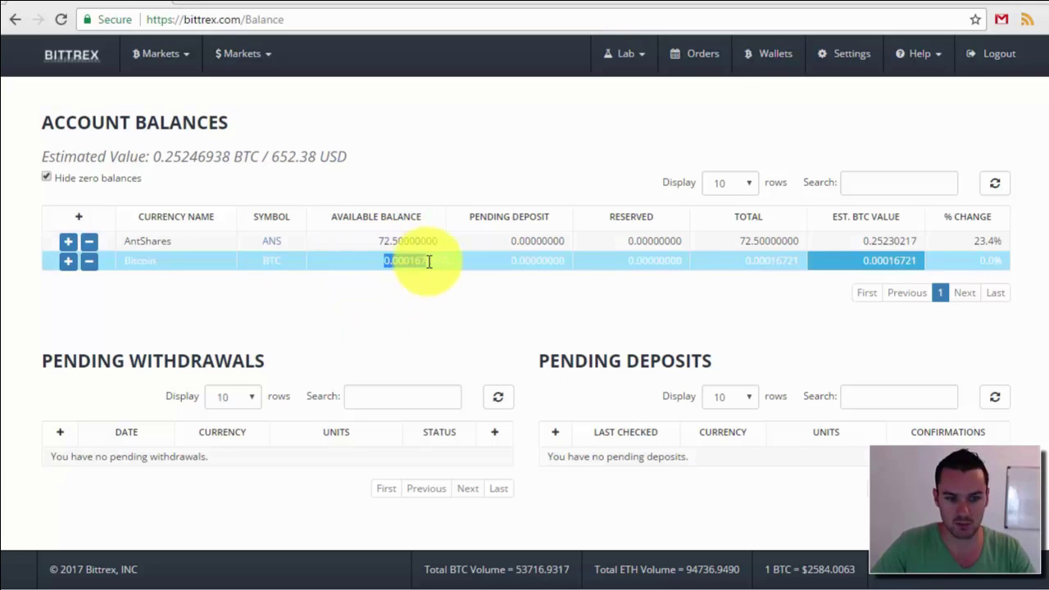
pyautogui.click(412, 305)
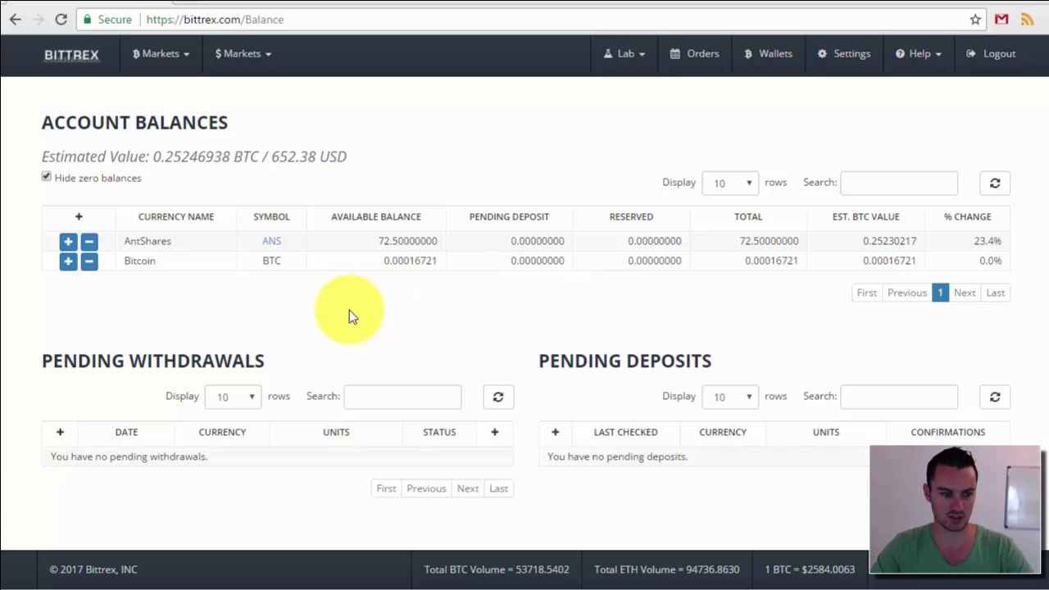
# Bring up the deposit details for the Bitcoin holding.
pyautogui.click(136, 269)
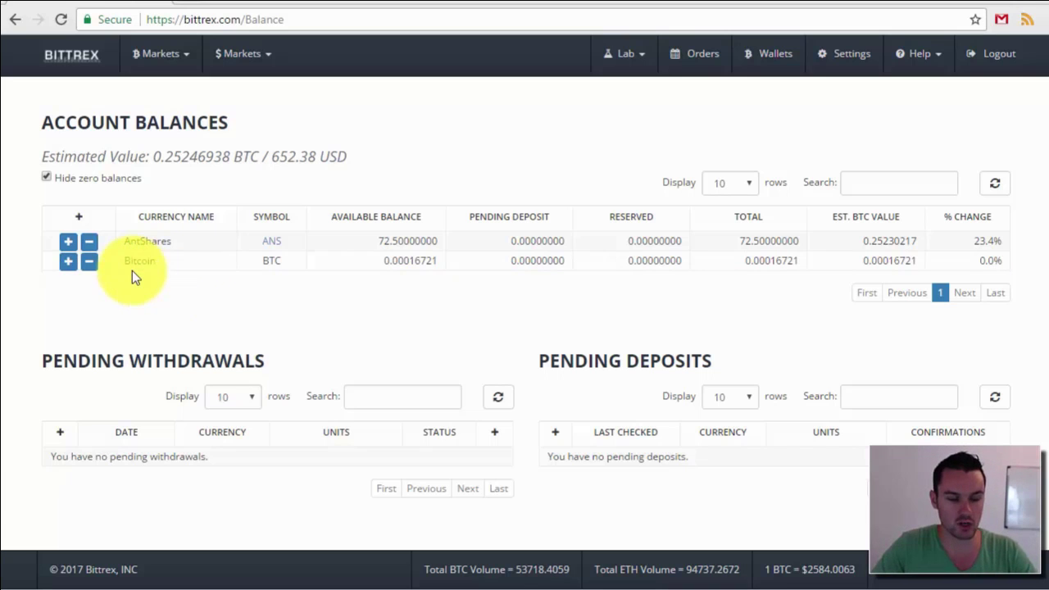
pyautogui.click(69, 264)
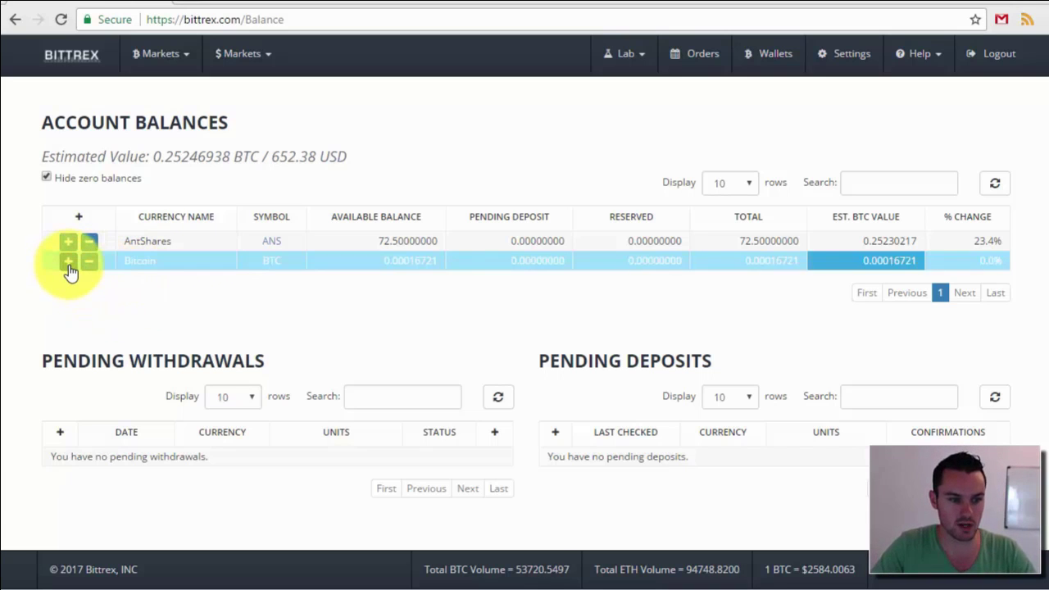
pyautogui.click(69, 266)
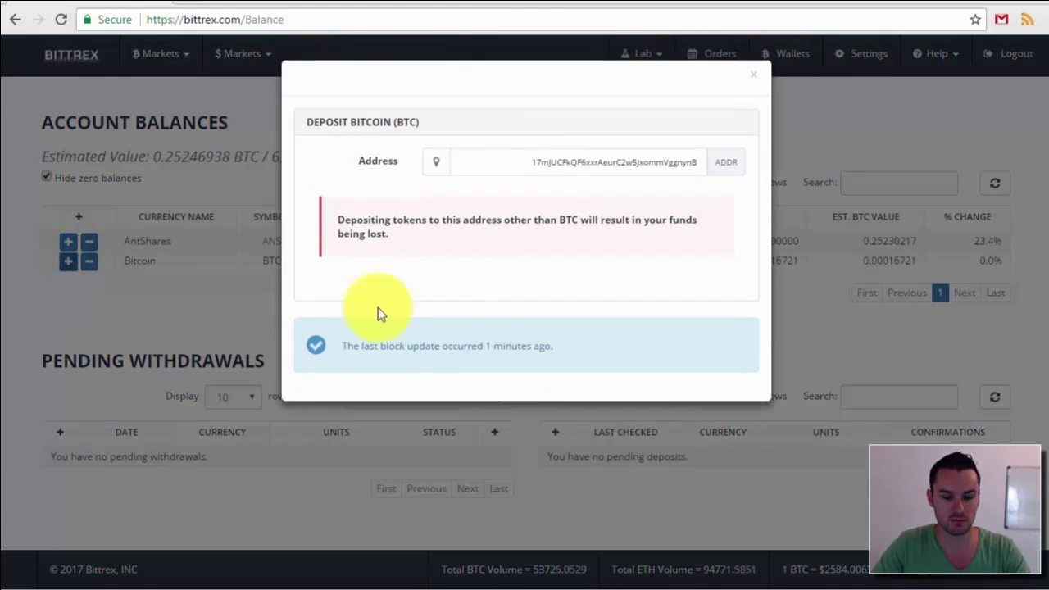
# Select the Bitcoin deposit address, then close the Deposit Bitcoin dialog.
pyautogui.doubleClick(537, 170)
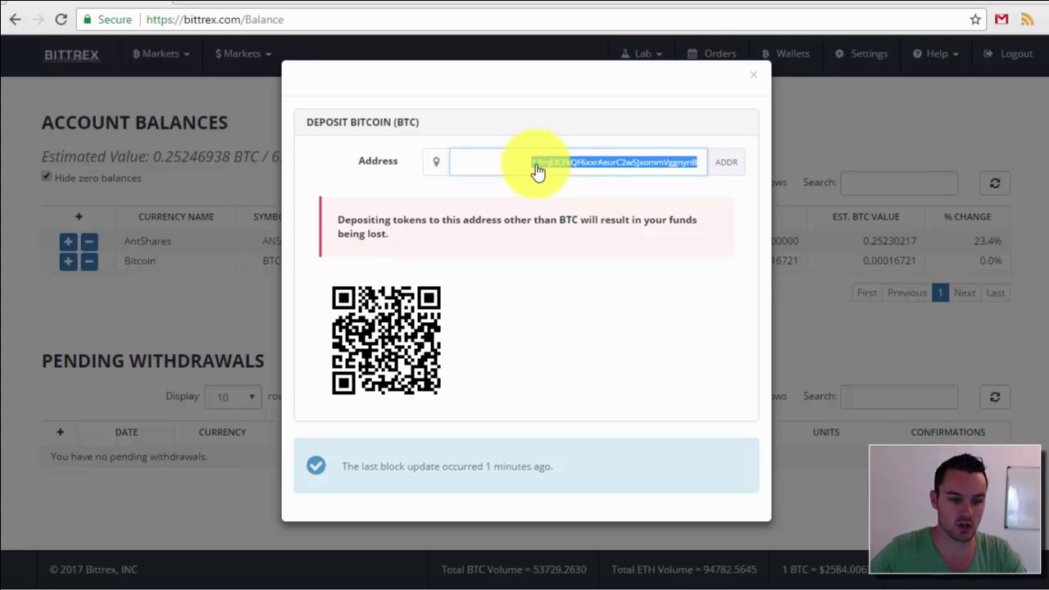
pyautogui.click(812, 337)
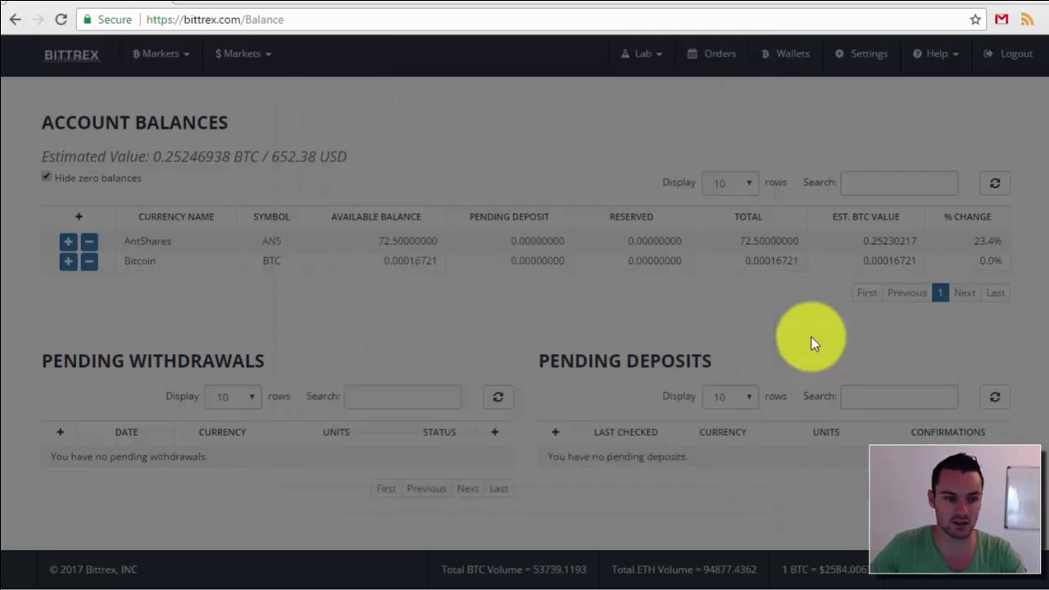
pyautogui.click(86, 243)
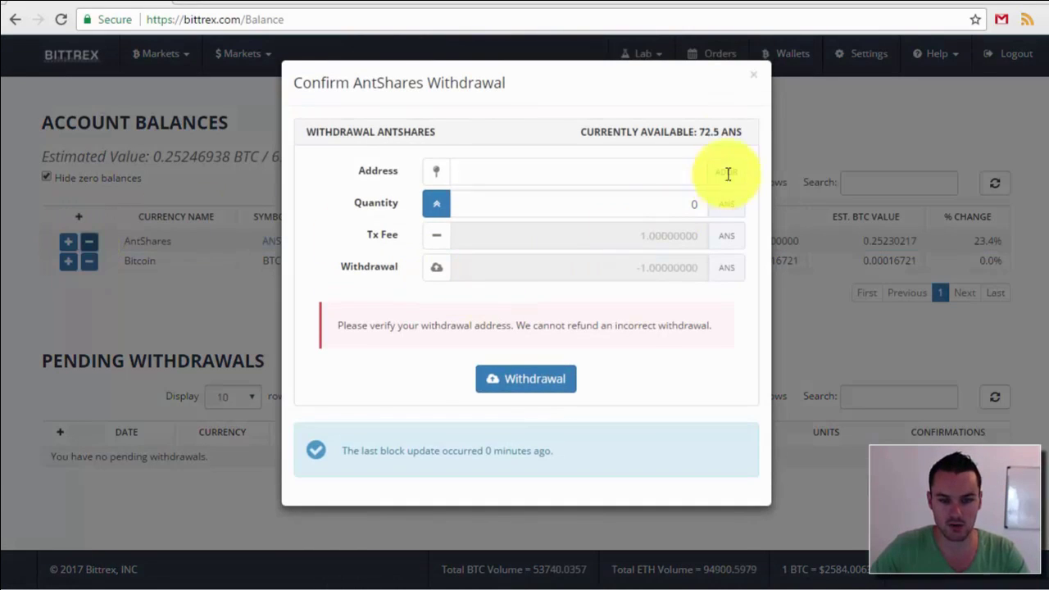
pyautogui.click(758, 78)
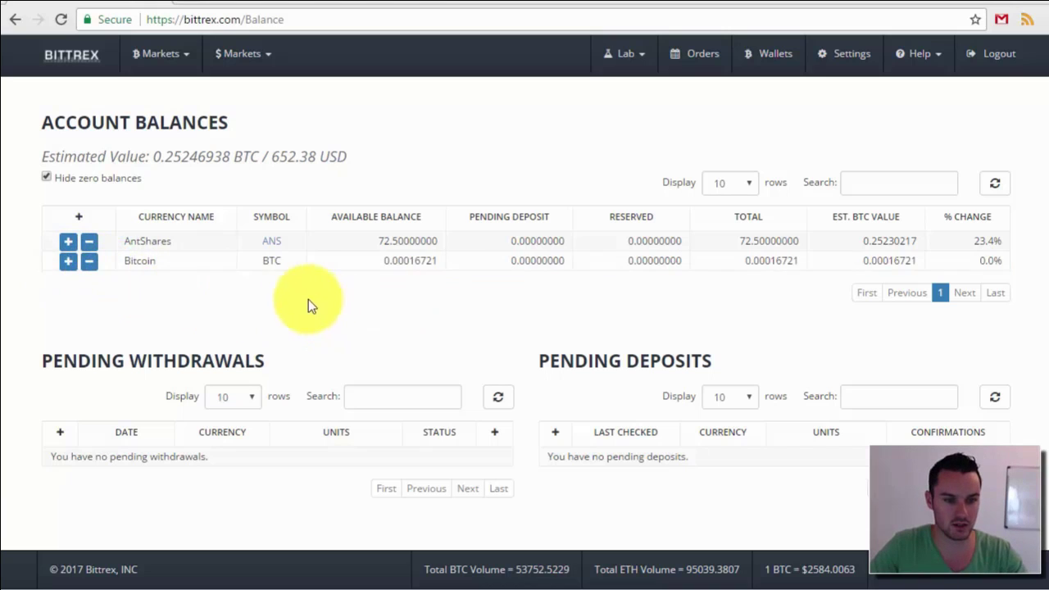
# Go to the BTC-ANS market and switch its chart to 1 Hr candles.
pyautogui.click(267, 249)
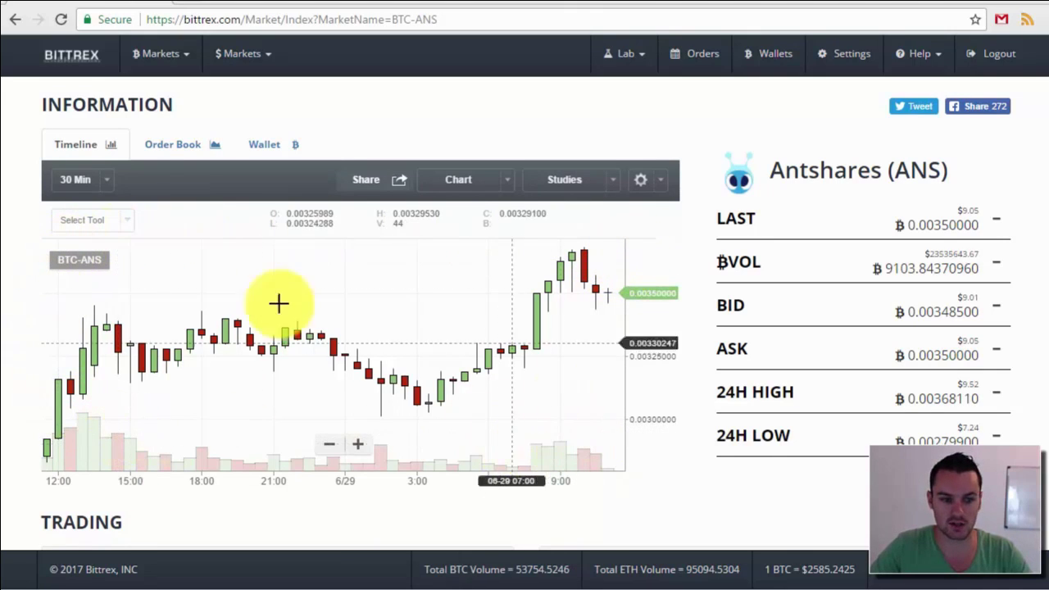
pyautogui.click(105, 178)
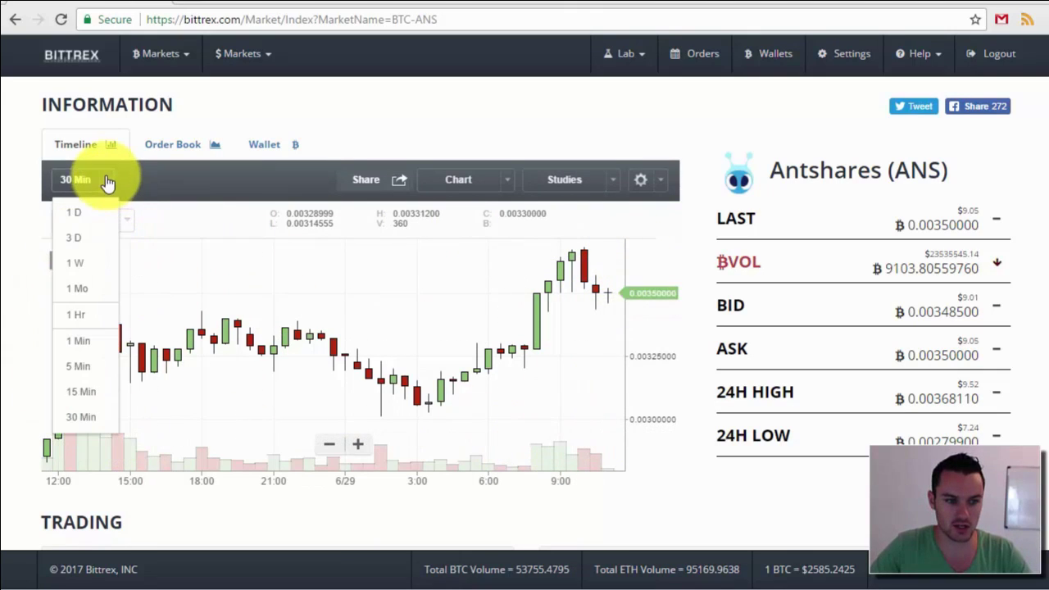
pyautogui.click(78, 313)
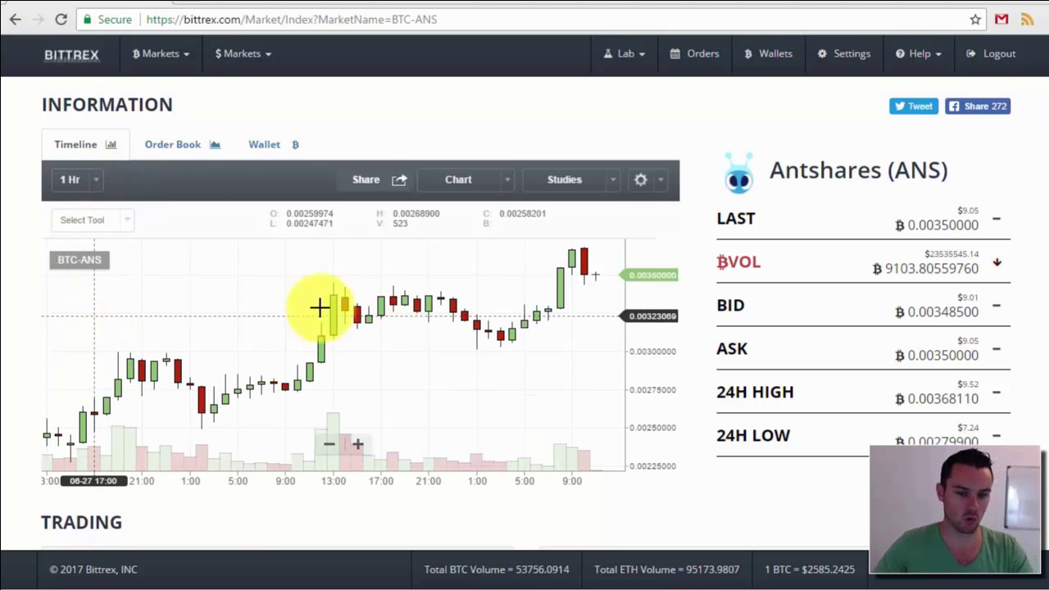
# Browse the chart's drawing tools and style options without changing them.
pyautogui.click(132, 226)
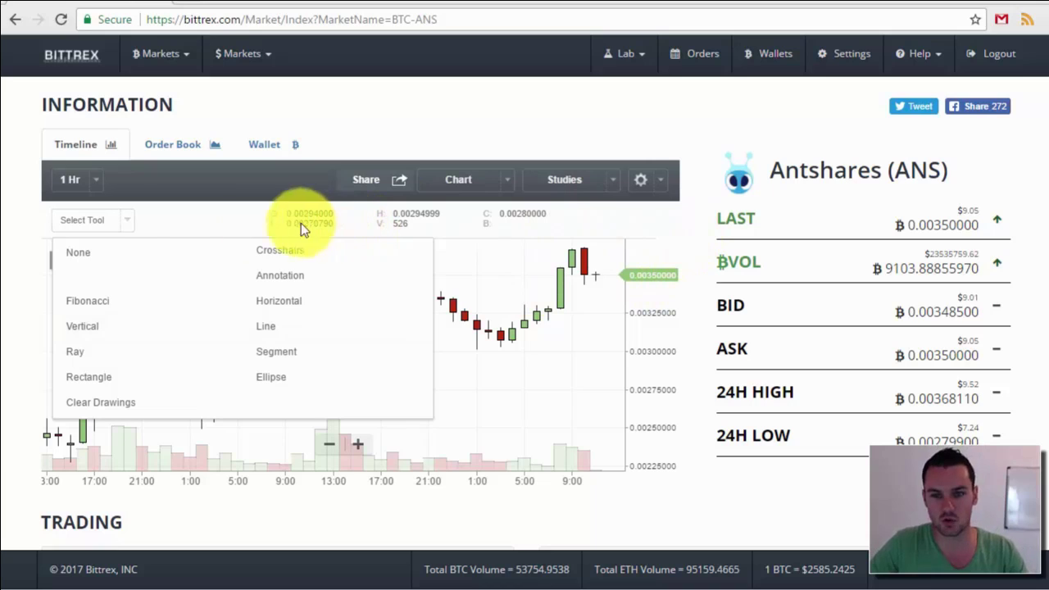
pyautogui.click(127, 219)
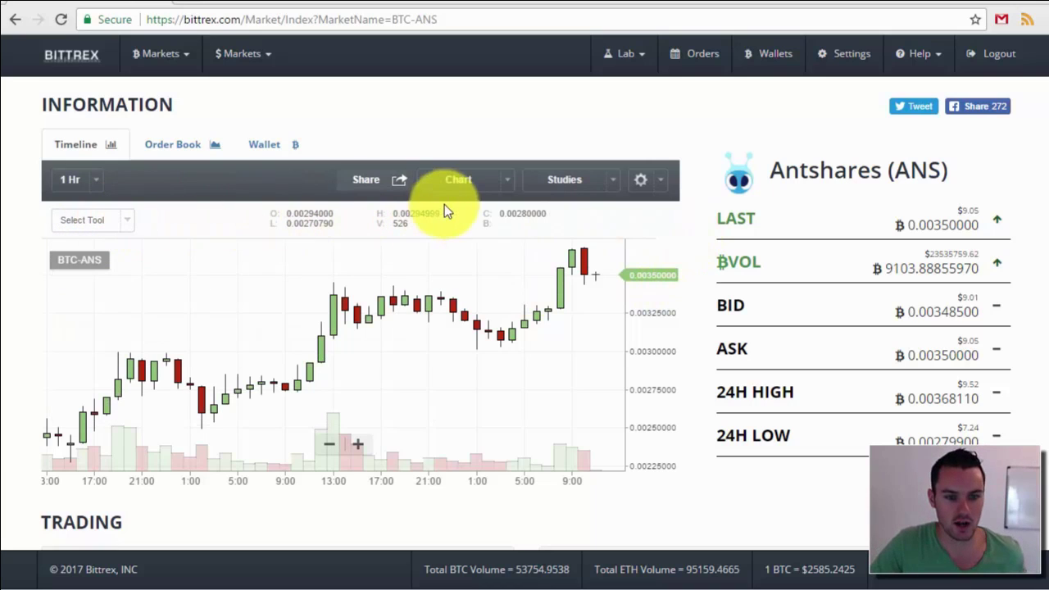
pyautogui.click(514, 180)
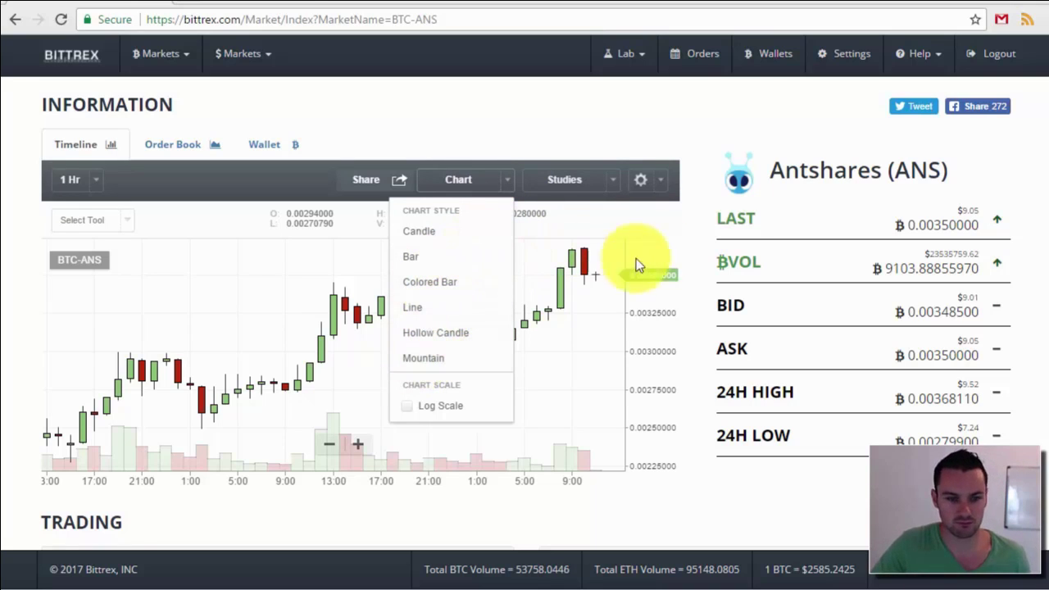
pyautogui.click(499, 182)
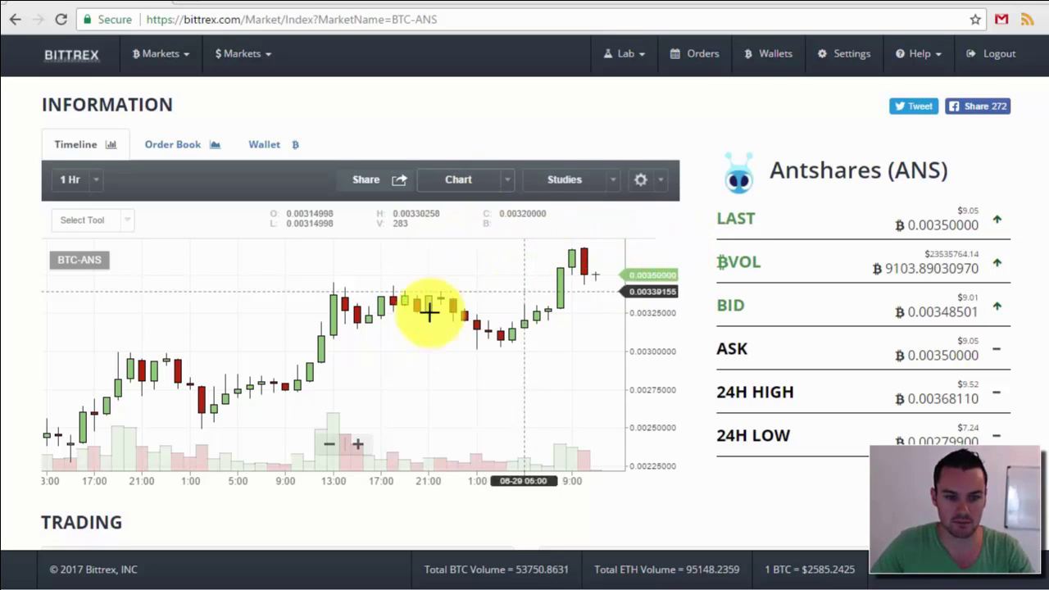
# Add a Bollinger Bands study with default settings to the hourly BTC-ANS chart.
pyautogui.click(614, 188)
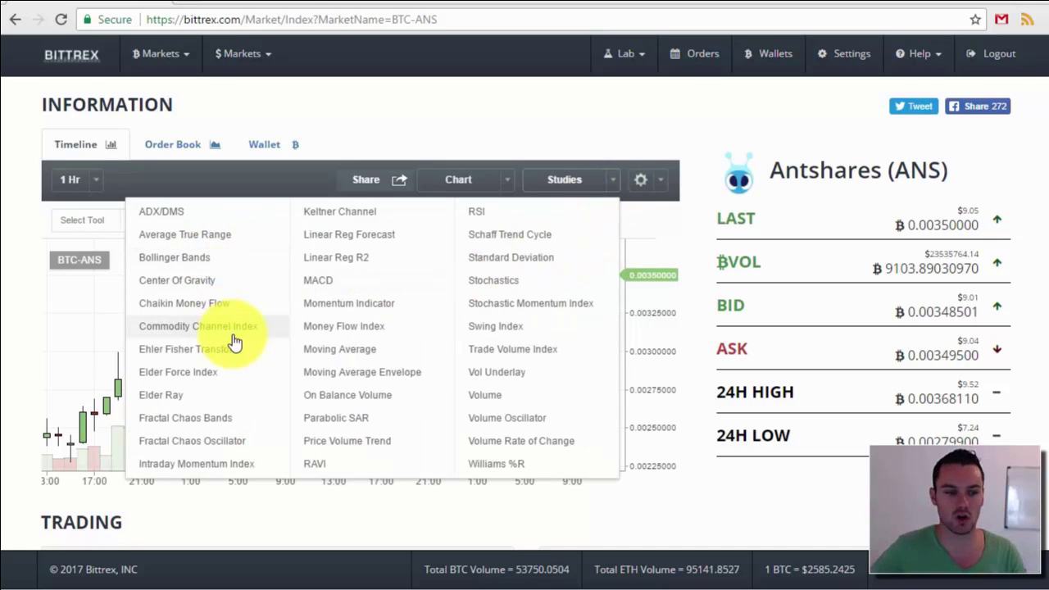
pyautogui.click(202, 260)
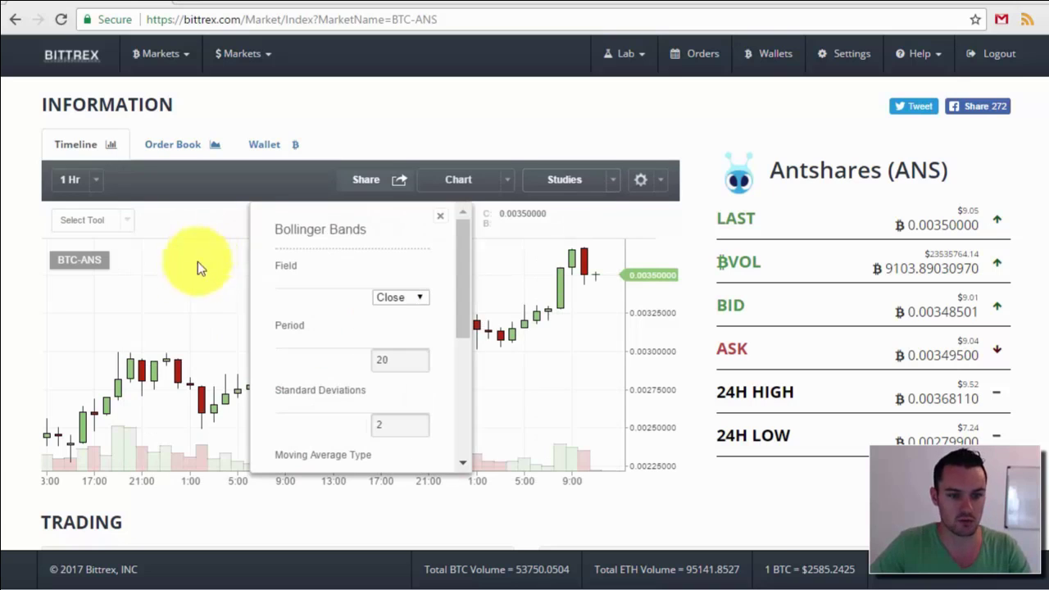
pyautogui.moveTo(465, 276); pyautogui.dragTo(460, 441)
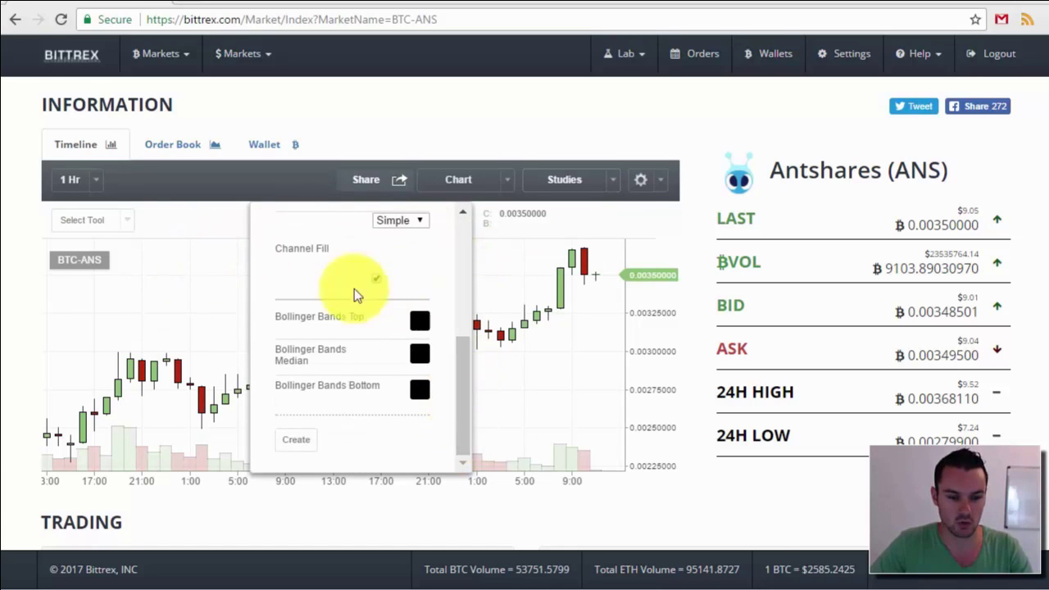
pyautogui.click(295, 442)
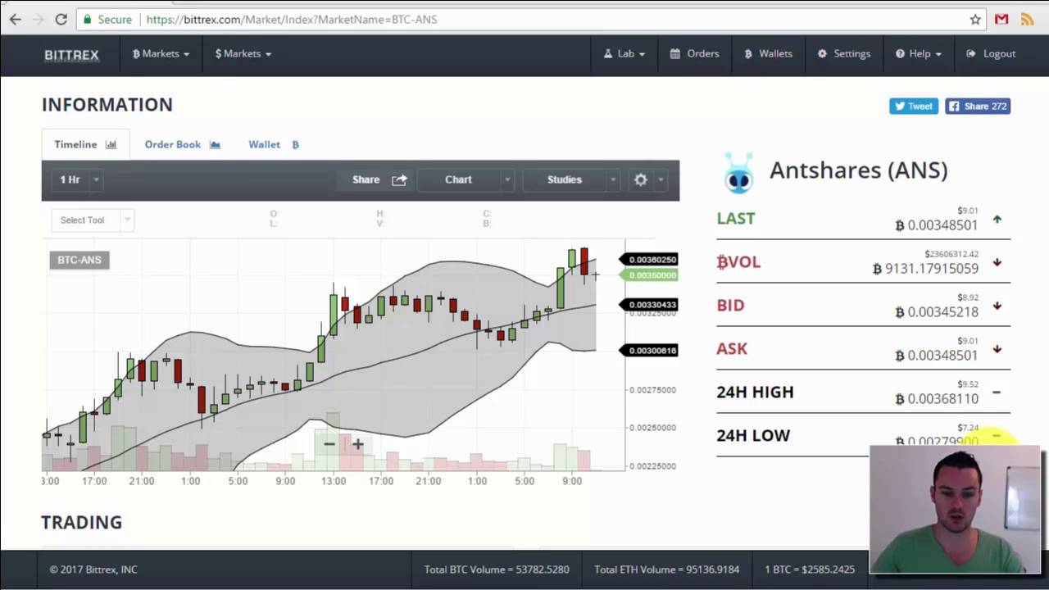
# Enter 10 as the number of AntShares units to buy.
pyautogui.scroll(-3, 717, 391)
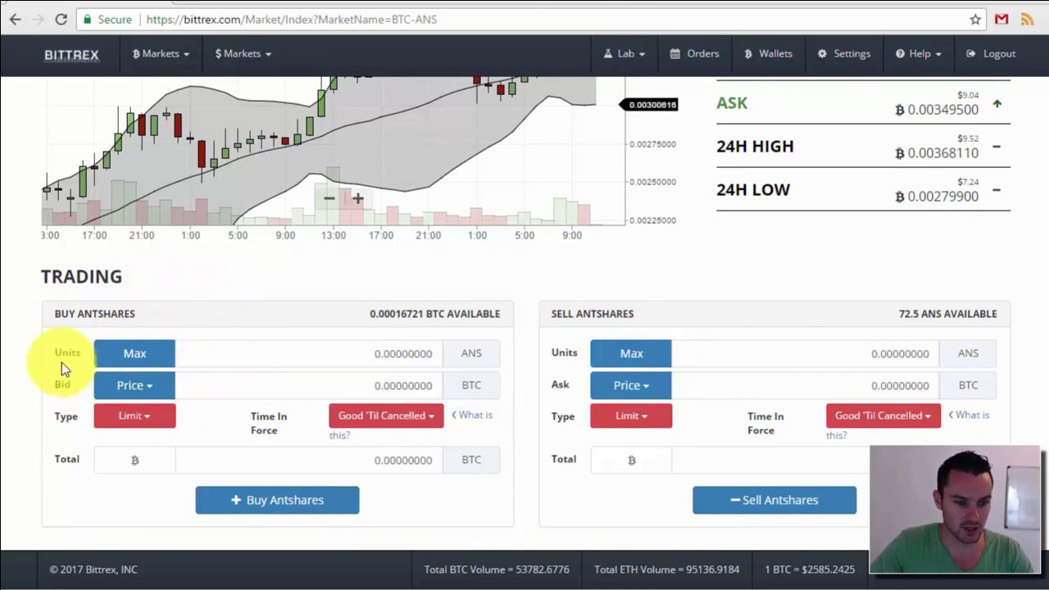
pyautogui.click(326, 353)
pyautogui.doubleClick(421, 358)
pyautogui.write('10')
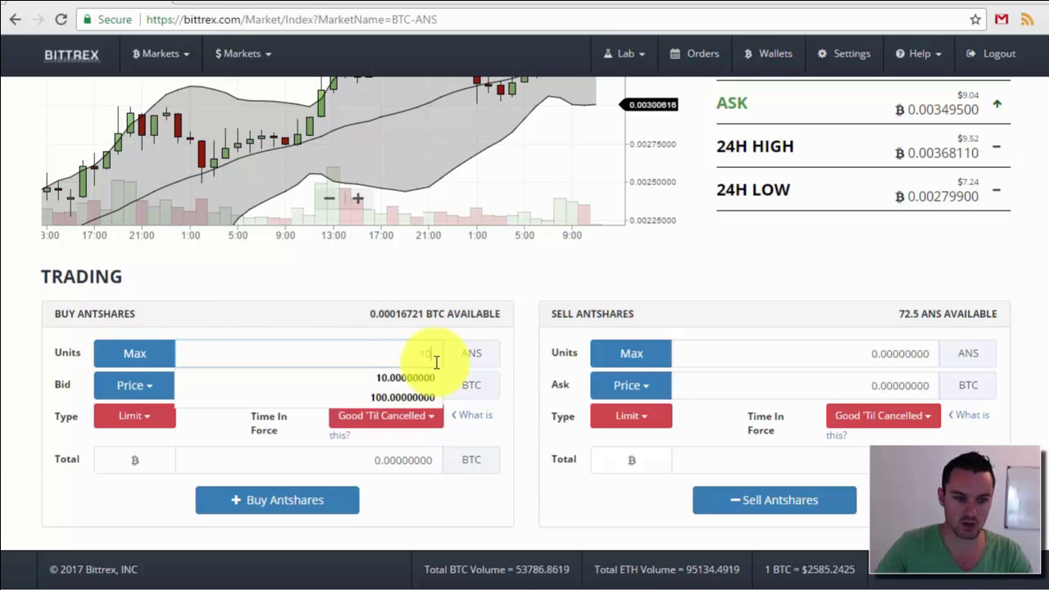
pyautogui.click(564, 300)
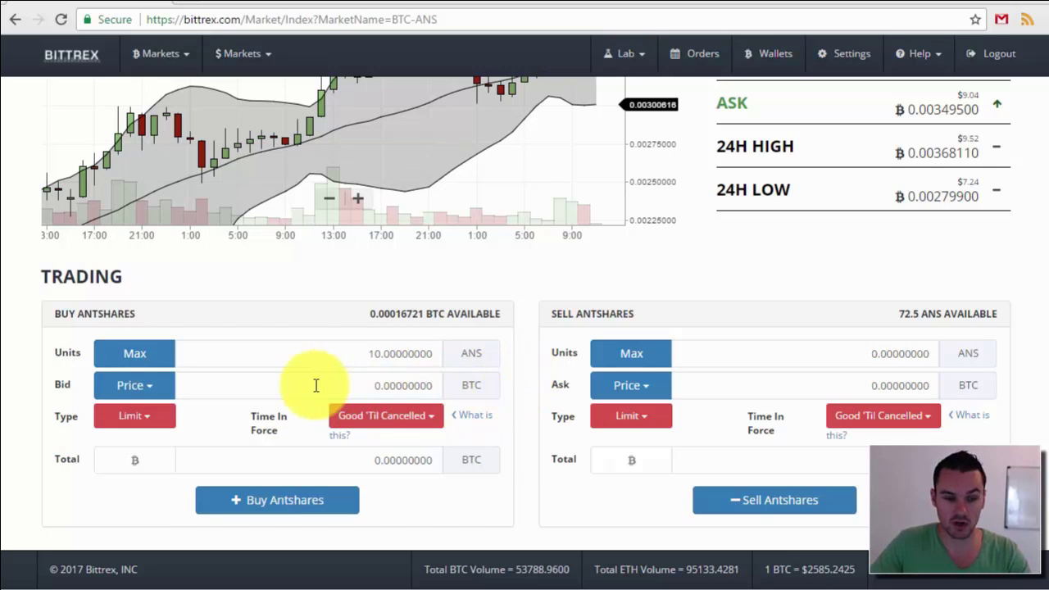
# Set the buy price to the current Bid, 0.00348501 BTC.
pyautogui.scroll(2, 525, 406)
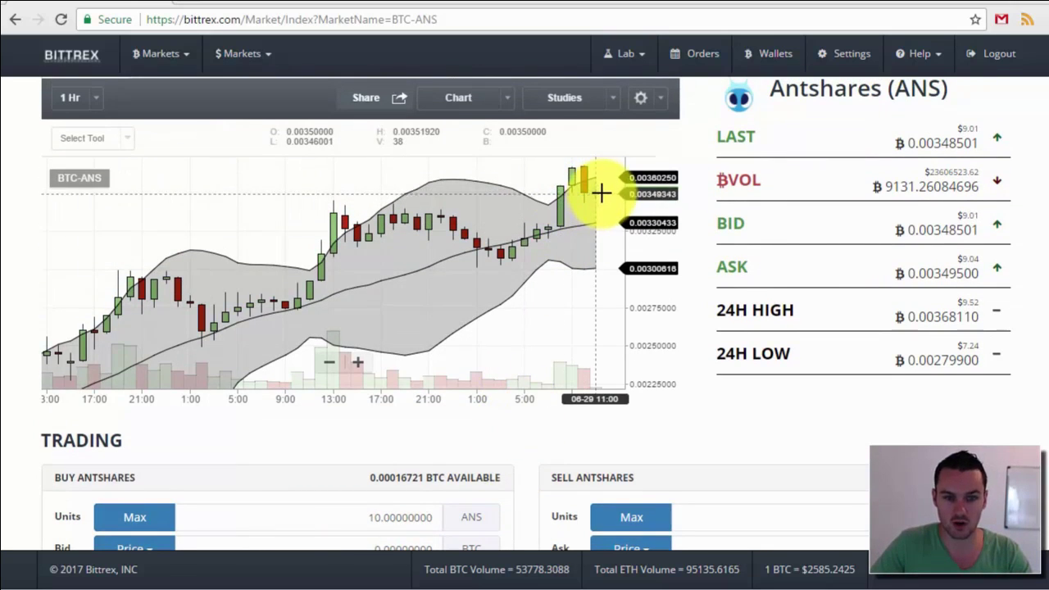
pyautogui.scroll(-1, 526, 455)
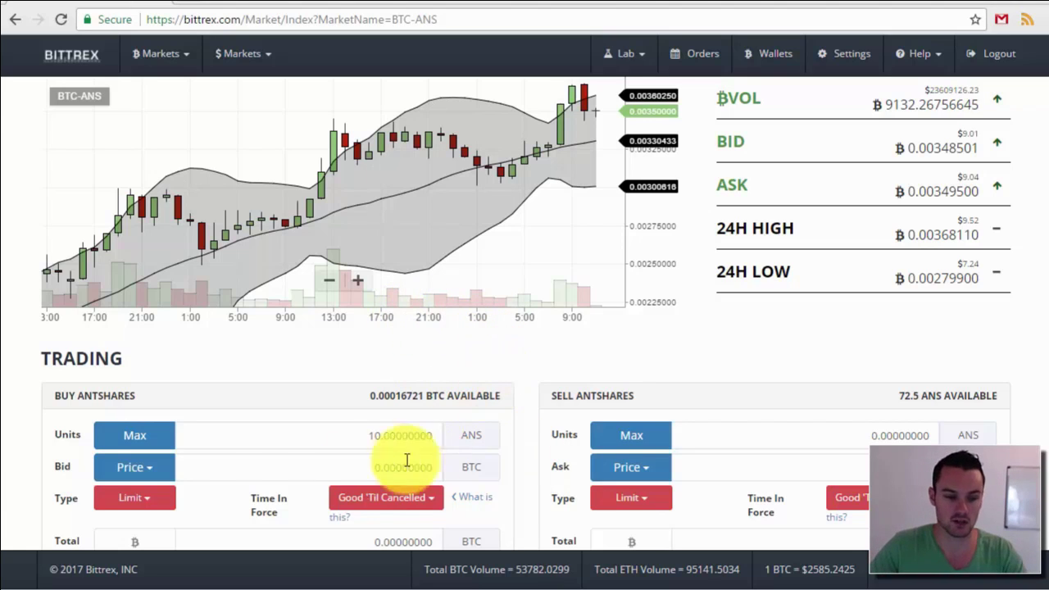
pyautogui.click(160, 474)
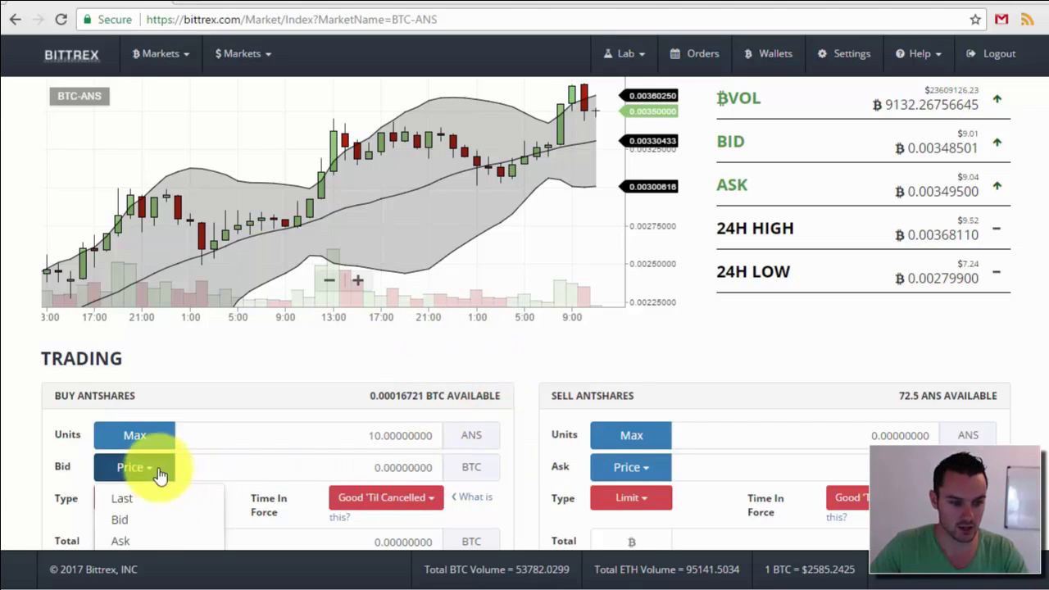
pyautogui.click(116, 523)
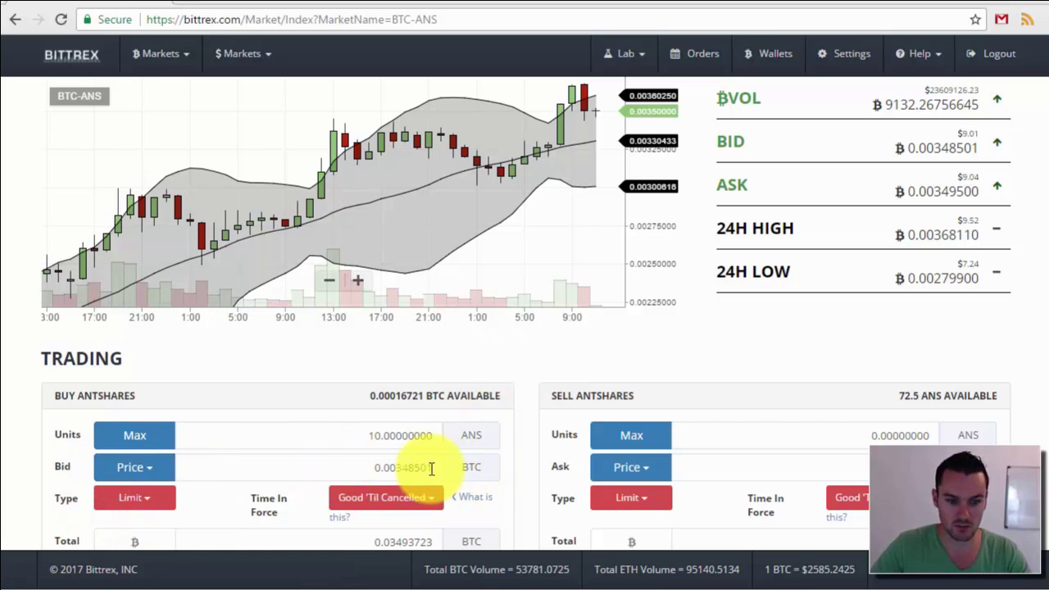
# Check the 0.00016721 BTC available balance and reapply the Bid preset price.
pyautogui.scroll(-2, 459, 443)
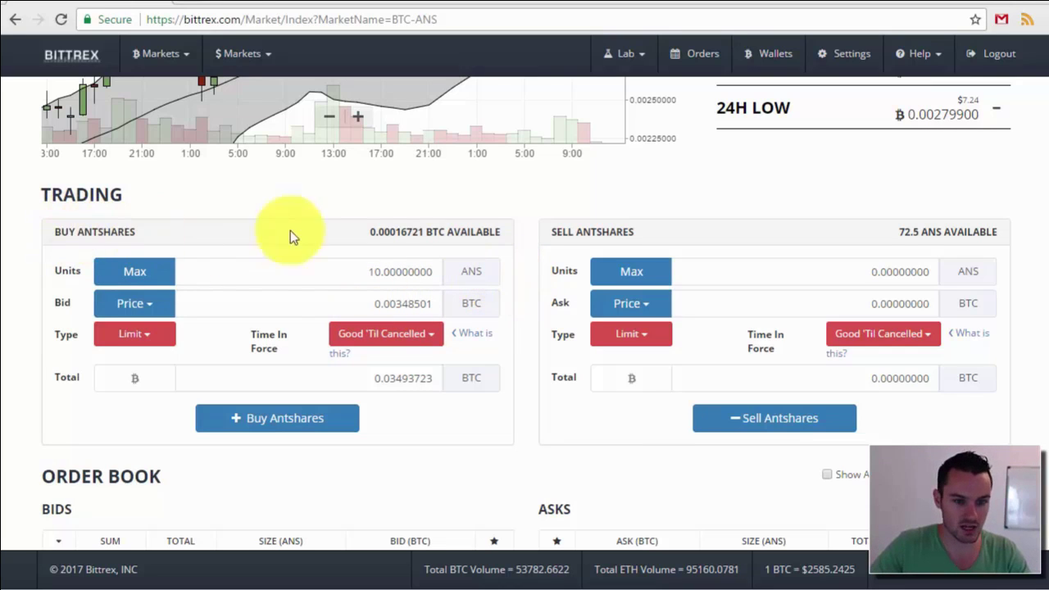
pyautogui.moveTo(347, 235); pyautogui.dragTo(498, 235)
pyautogui.click(504, 235)
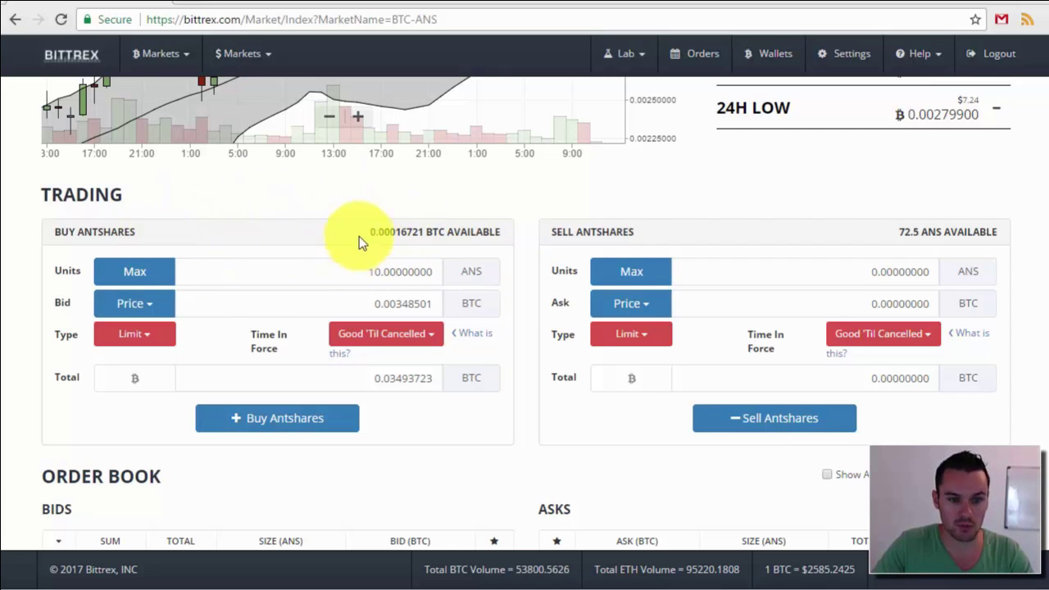
pyautogui.moveTo(370, 232); pyautogui.dragTo(445, 233)
pyautogui.click(445, 233)
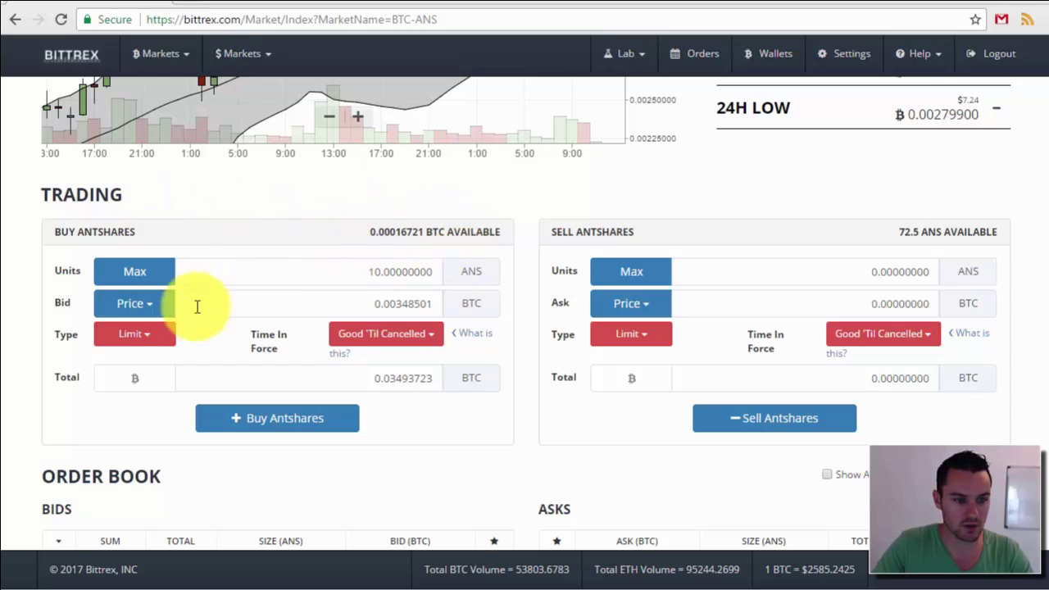
pyautogui.click(141, 310)
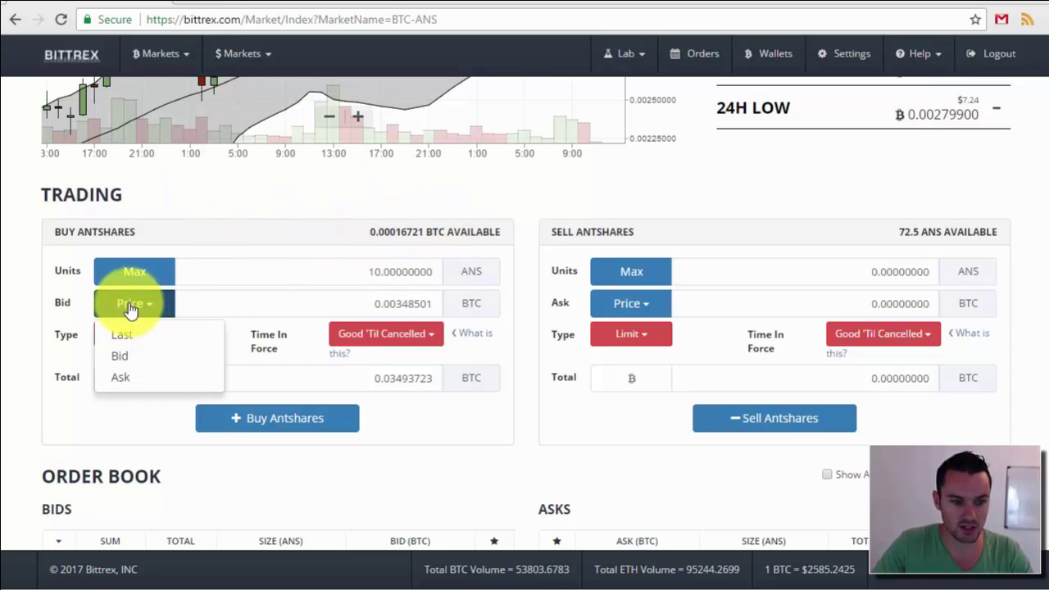
pyautogui.click(113, 357)
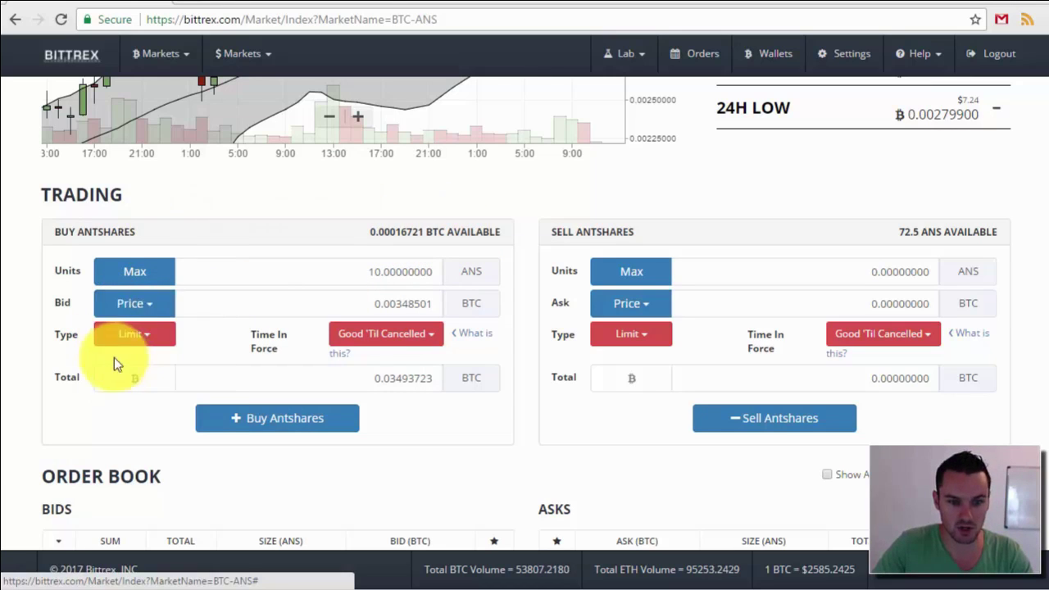
# Set the buy to Max units (0.04785983 ANS) with Good 'Til Cancelled time in force.
pyautogui.click(123, 273)
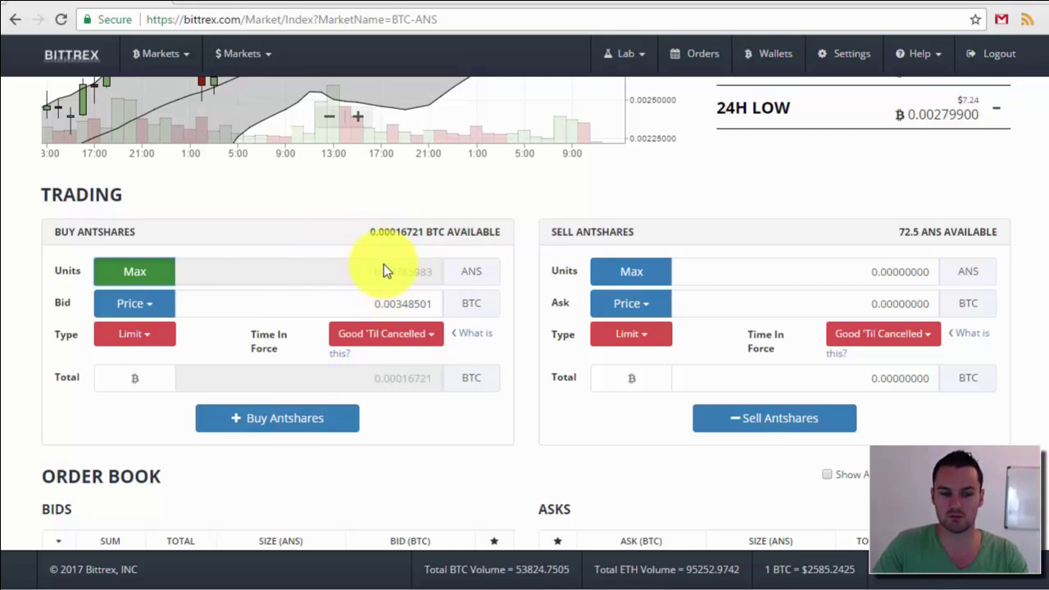
pyautogui.click(428, 341)
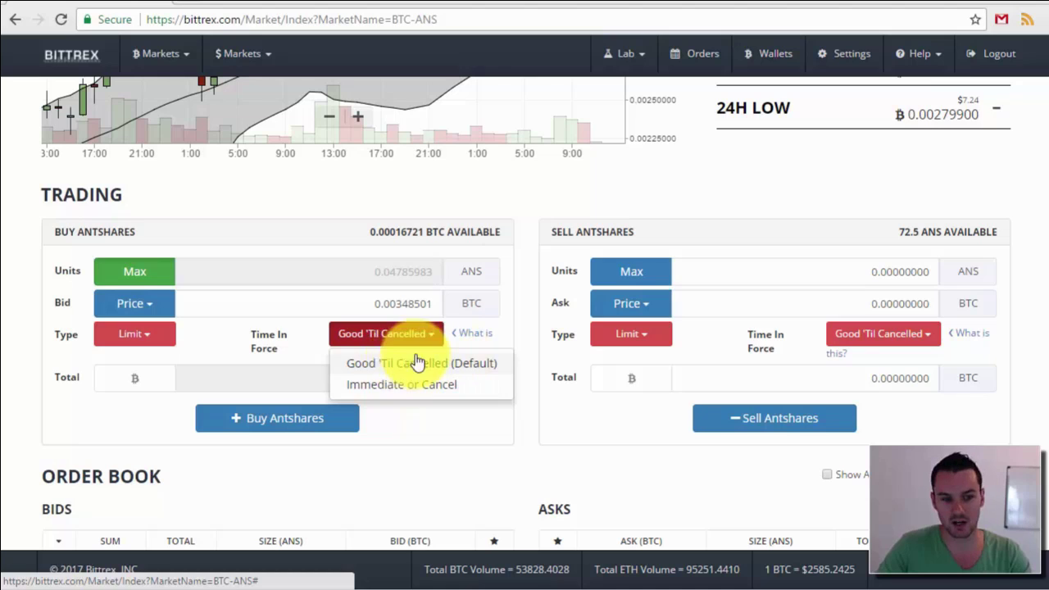
pyautogui.click(522, 365)
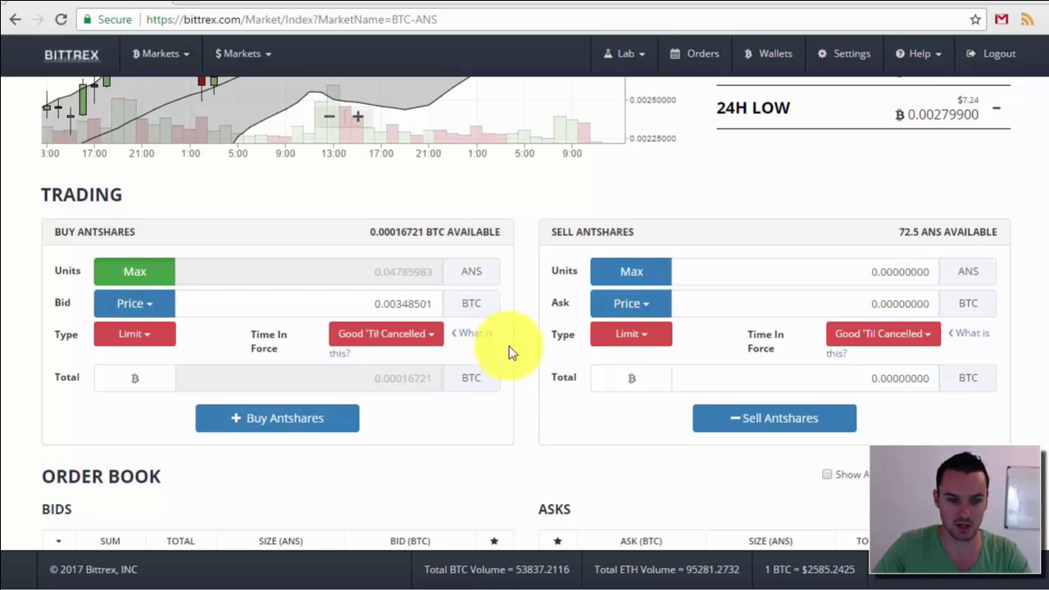
pyautogui.scroll(3, 518, 358)
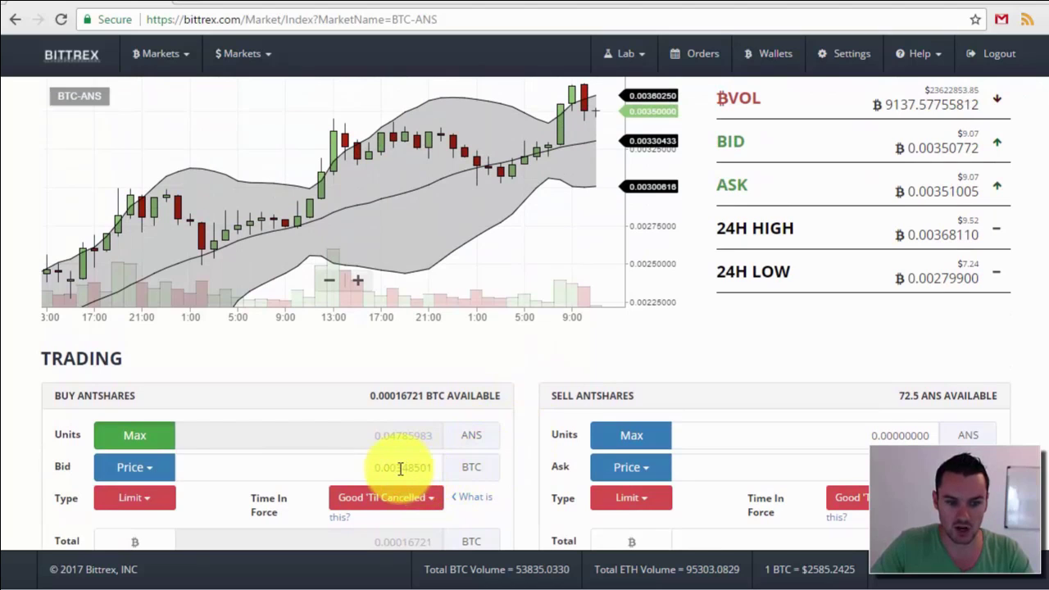
# Change the buy bid to 0.00275 BTC and recalculate Max units to 0.06065163 ANS.
pyautogui.moveTo(404, 469); pyautogui.dragTo(430, 467)
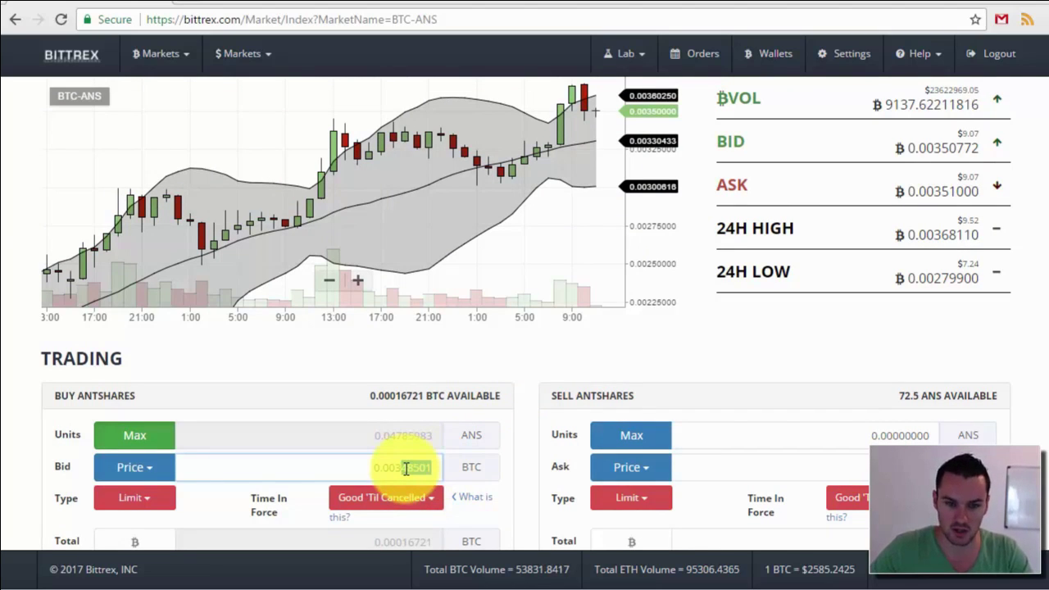
pyautogui.press('BackSpace')
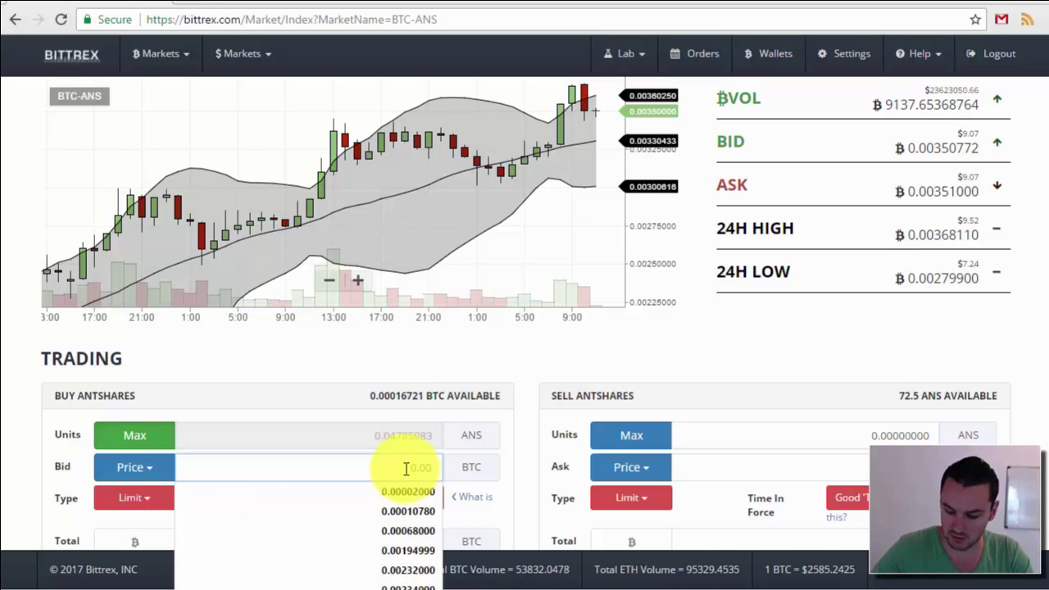
pyautogui.write('0.00275')
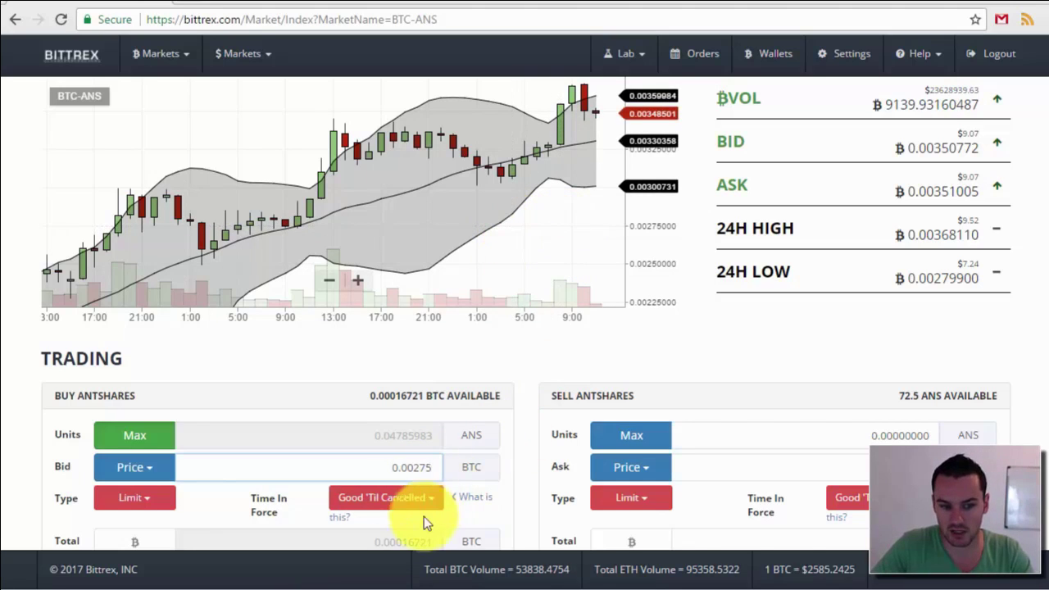
pyautogui.click(136, 441)
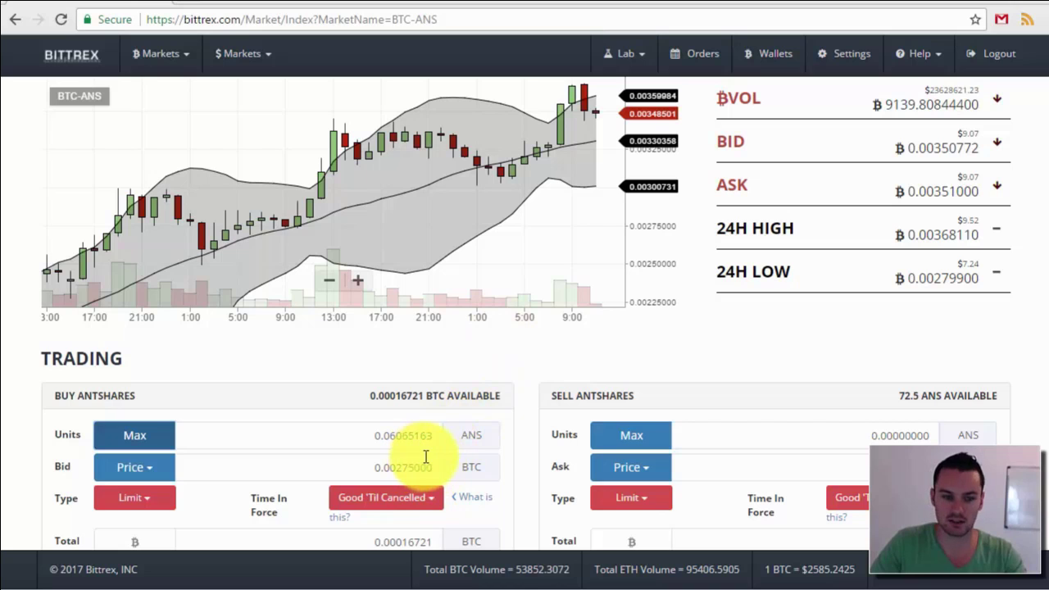
pyautogui.scroll(-2, 528, 392)
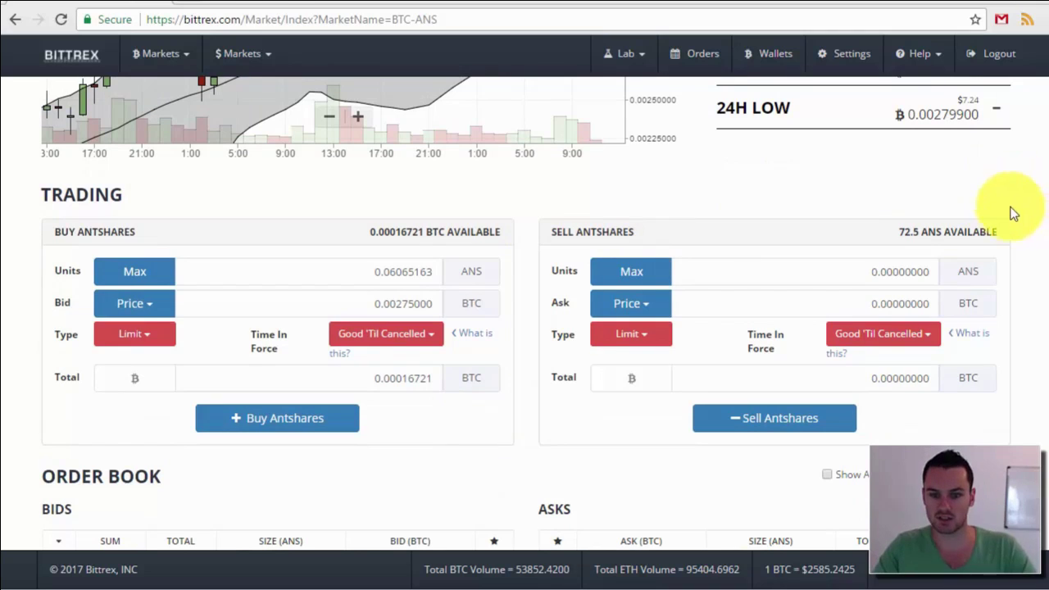
# Set the sell ask price to the Bid preset, 0.00350421 BTC.
pyautogui.click(645, 310)
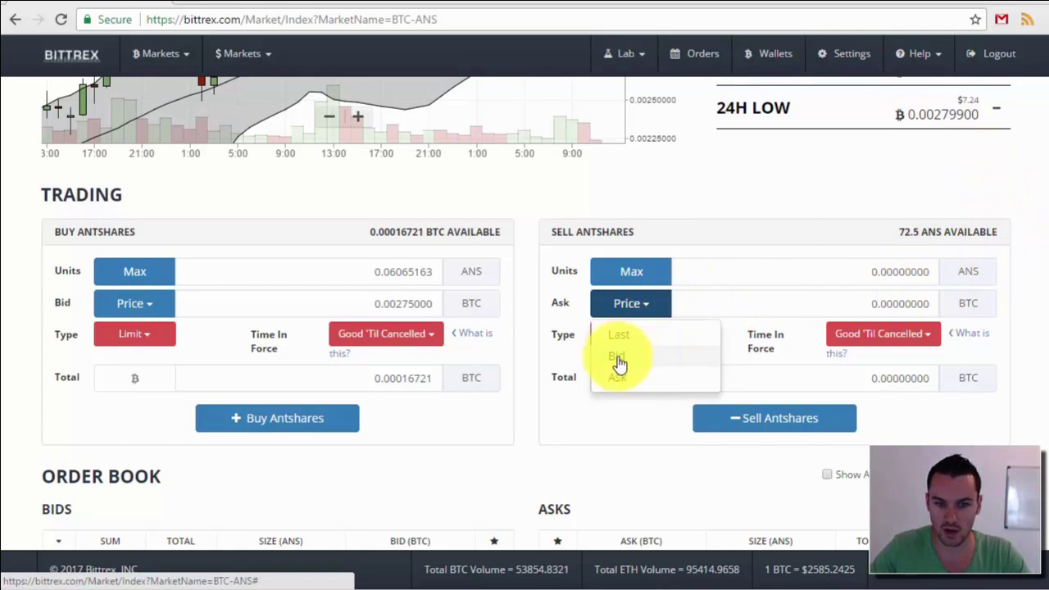
pyautogui.click(820, 309)
pyautogui.scroll(1, 1016, 300)
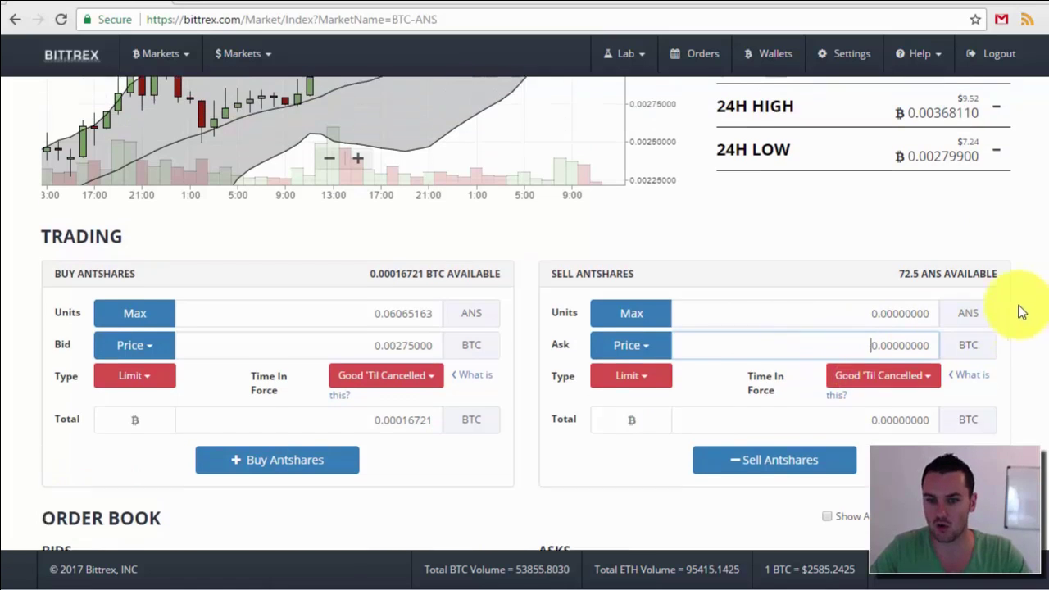
pyautogui.doubleClick(884, 386)
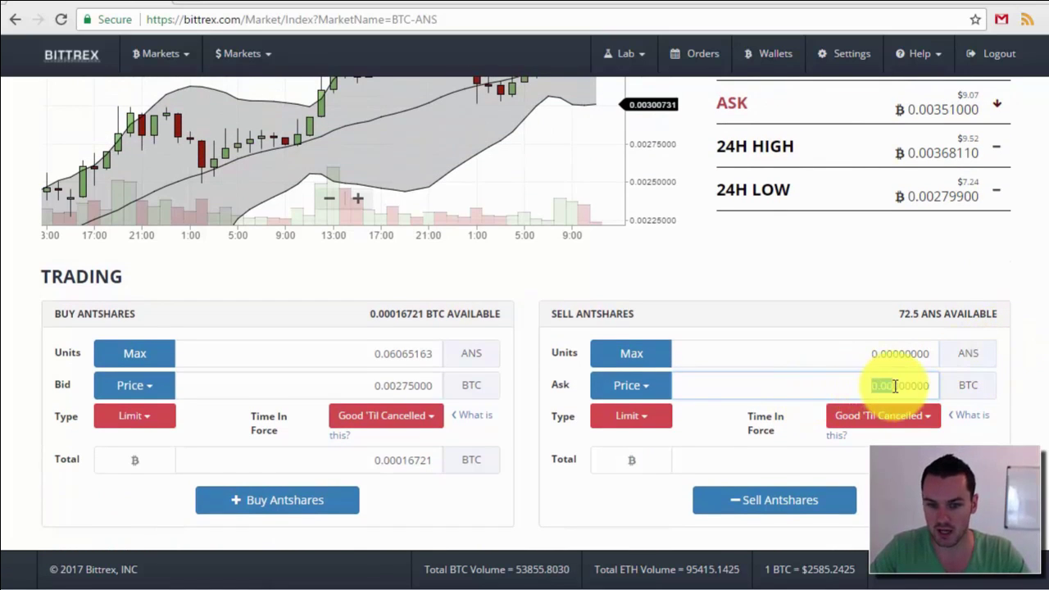
pyautogui.click(652, 385)
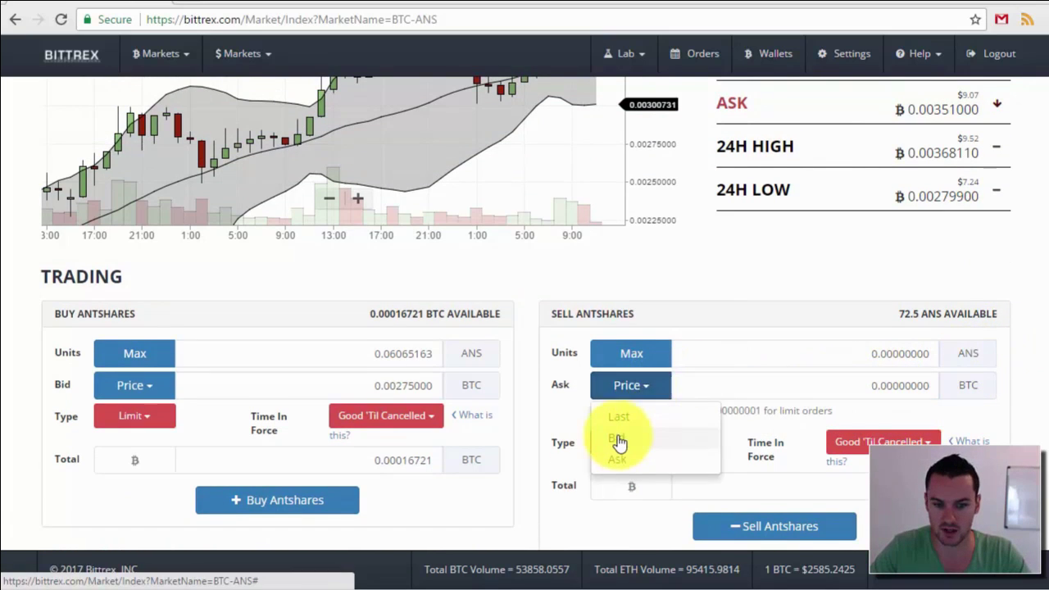
pyautogui.click(616, 438)
# Sell the full 72.5 ANS balance with Max, keeping the order type Limit.
pyautogui.click(638, 358)
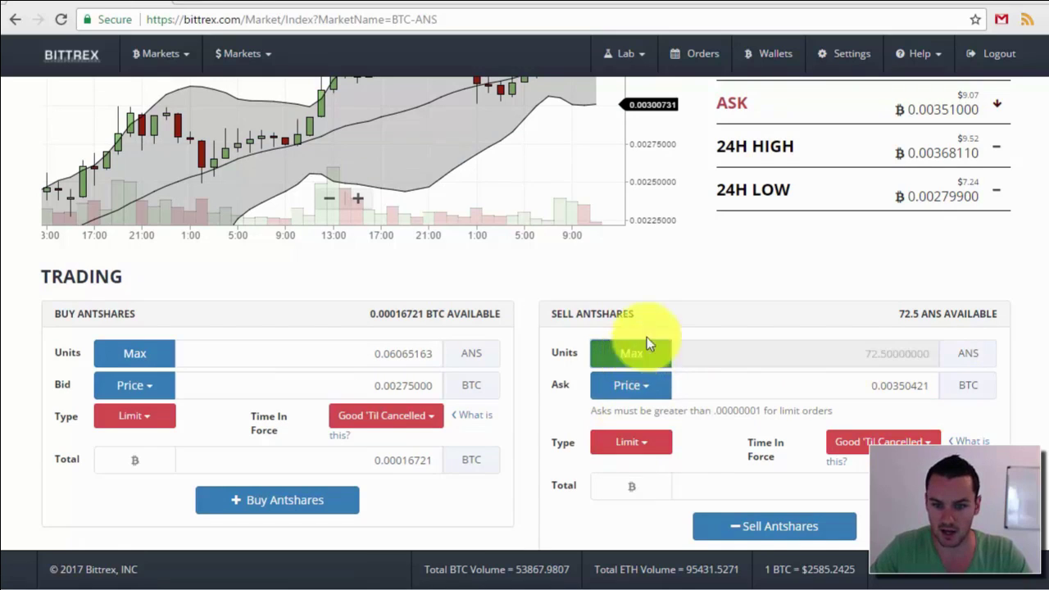
pyautogui.moveTo(898, 314); pyautogui.dragTo(1007, 314)
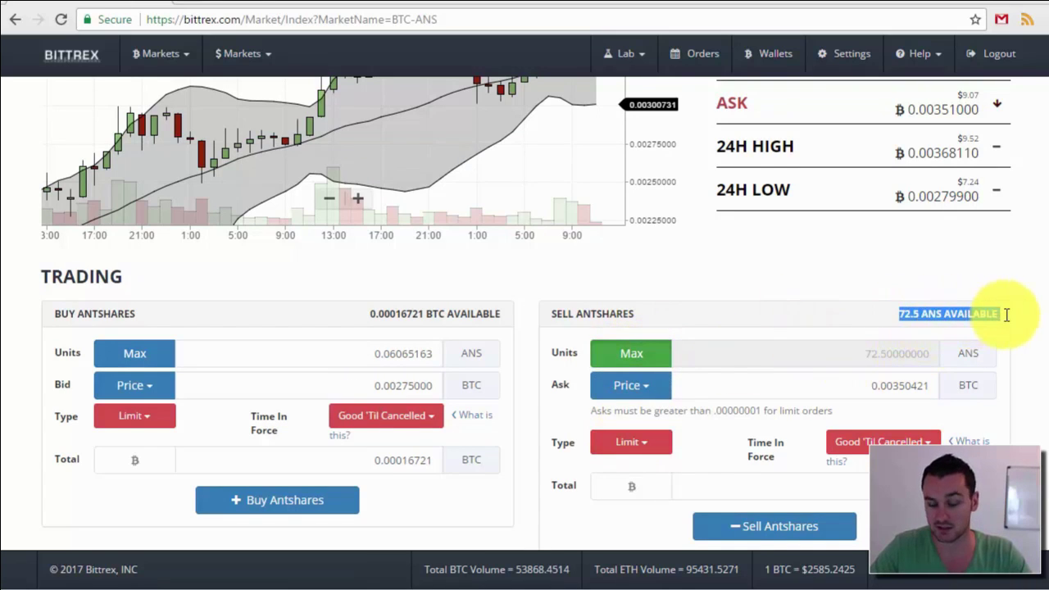
pyautogui.click(911, 330)
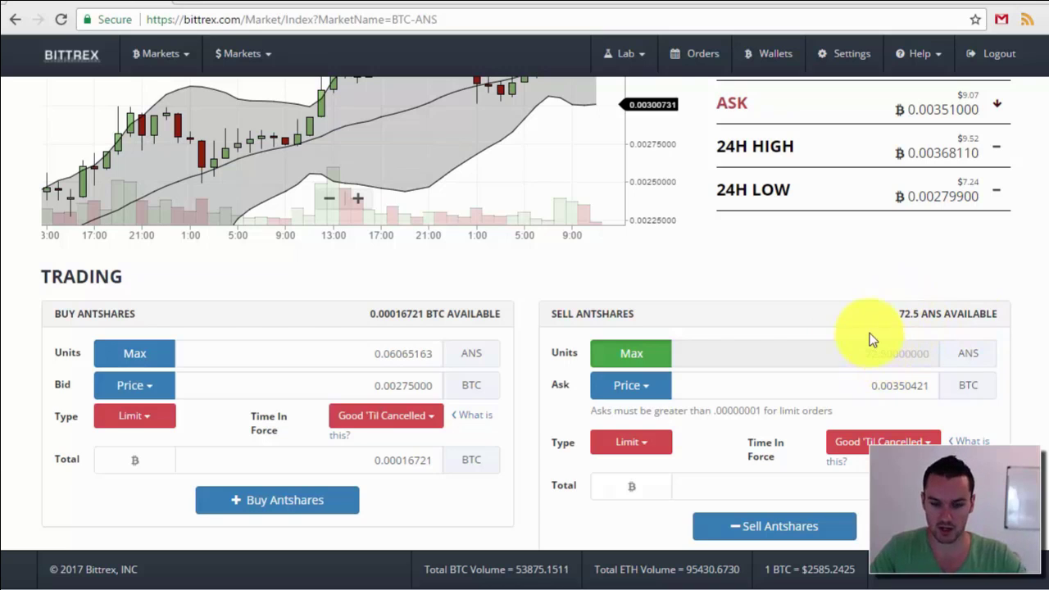
pyautogui.scroll(-1, 832, 296)
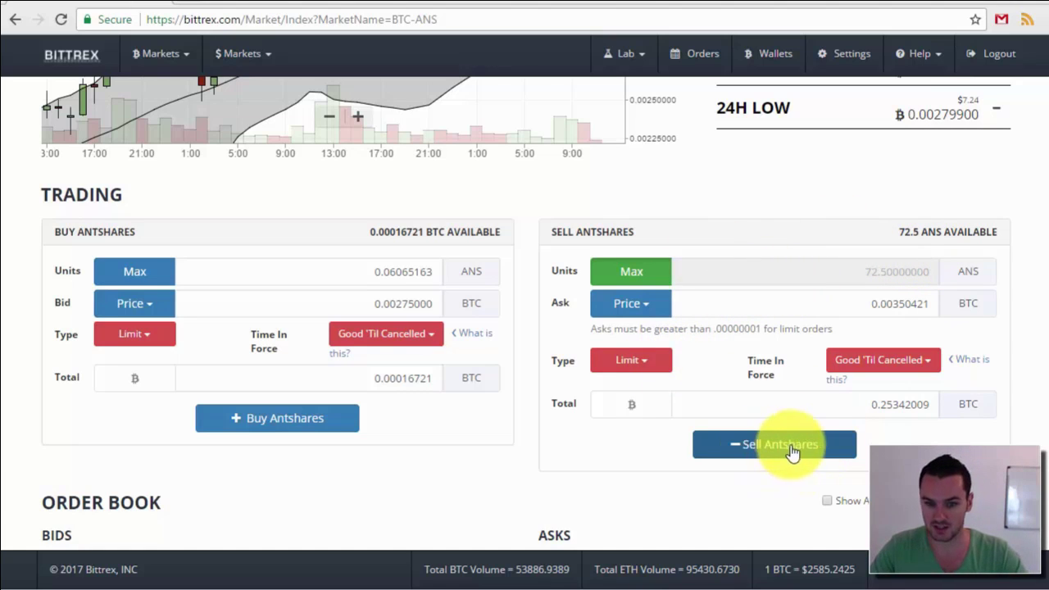
pyautogui.click(648, 361)
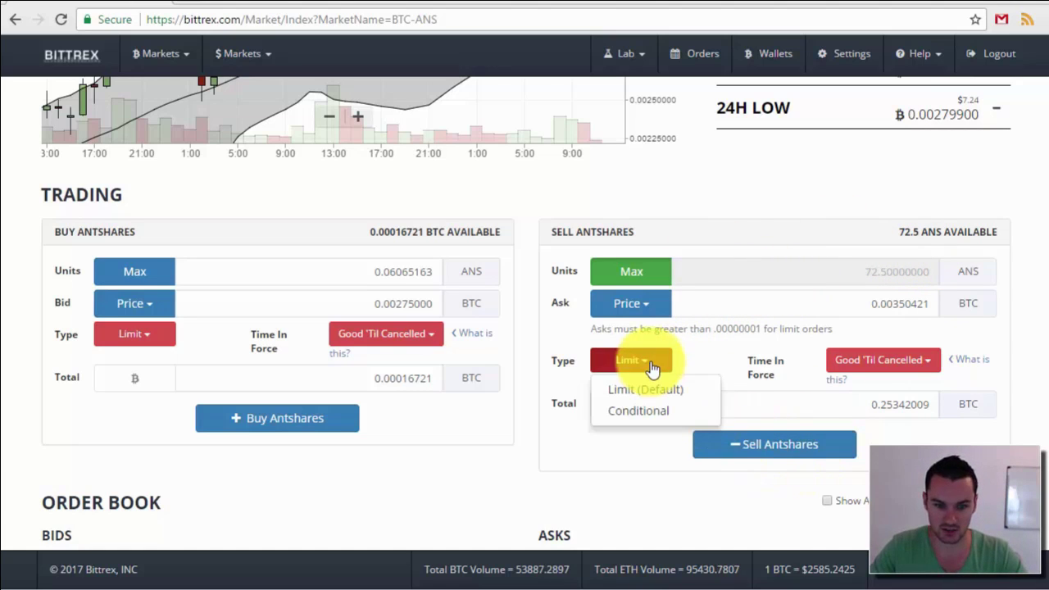
pyautogui.click(1034, 335)
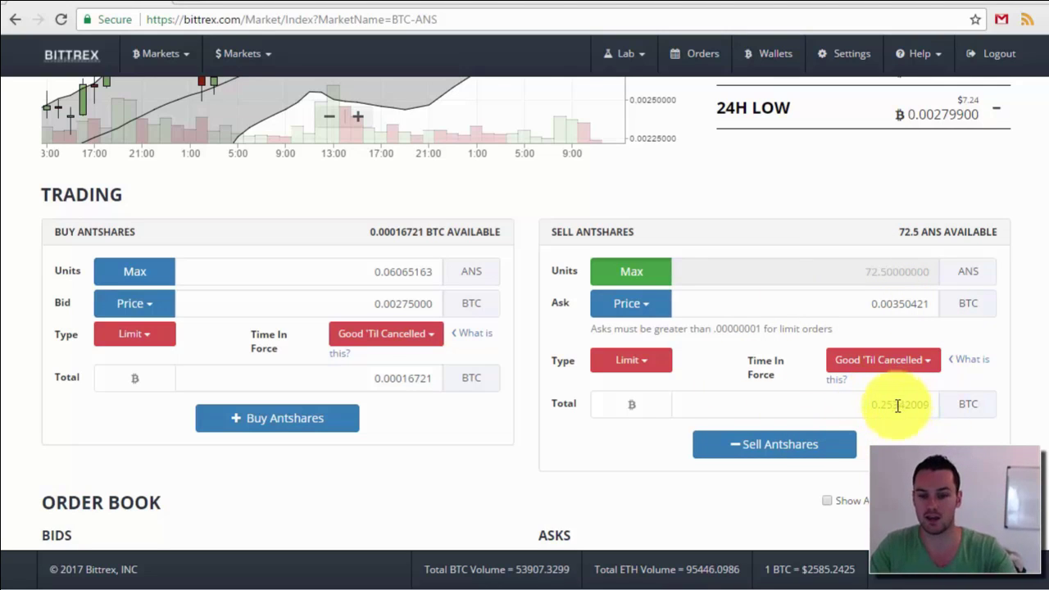
pyautogui.scroll(-3, 1025, 360)
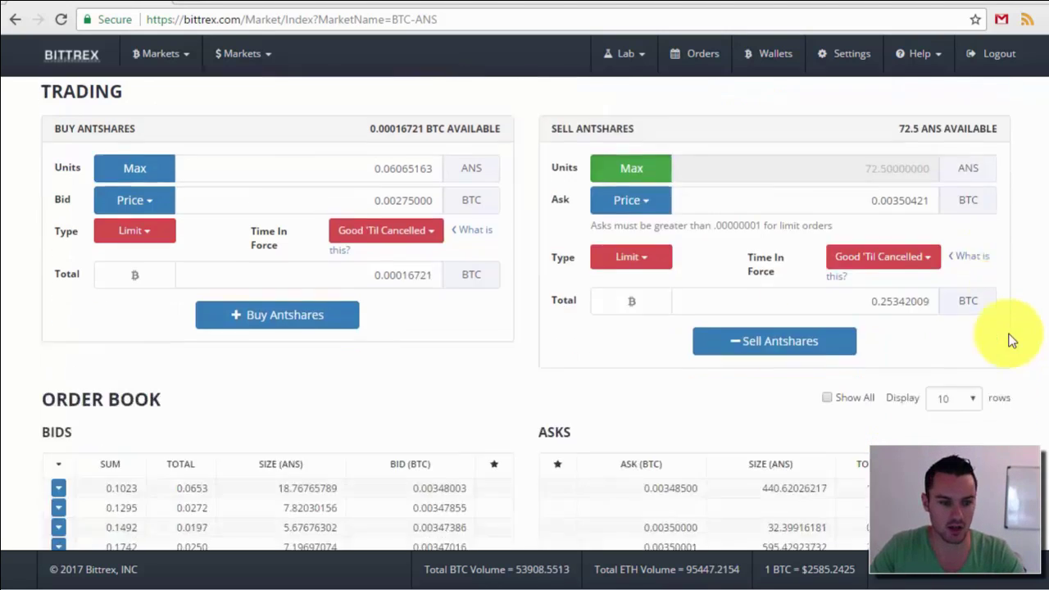
pyautogui.scroll(-1, 548, 238)
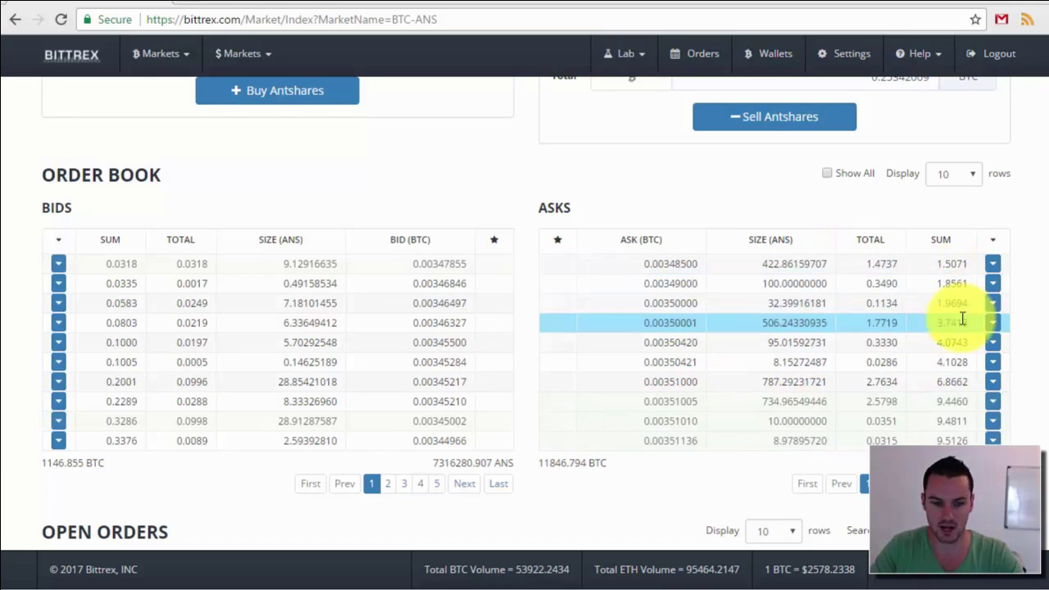
pyautogui.scroll(-3, 603, 484)
pyautogui.scroll(2, 569, 437)
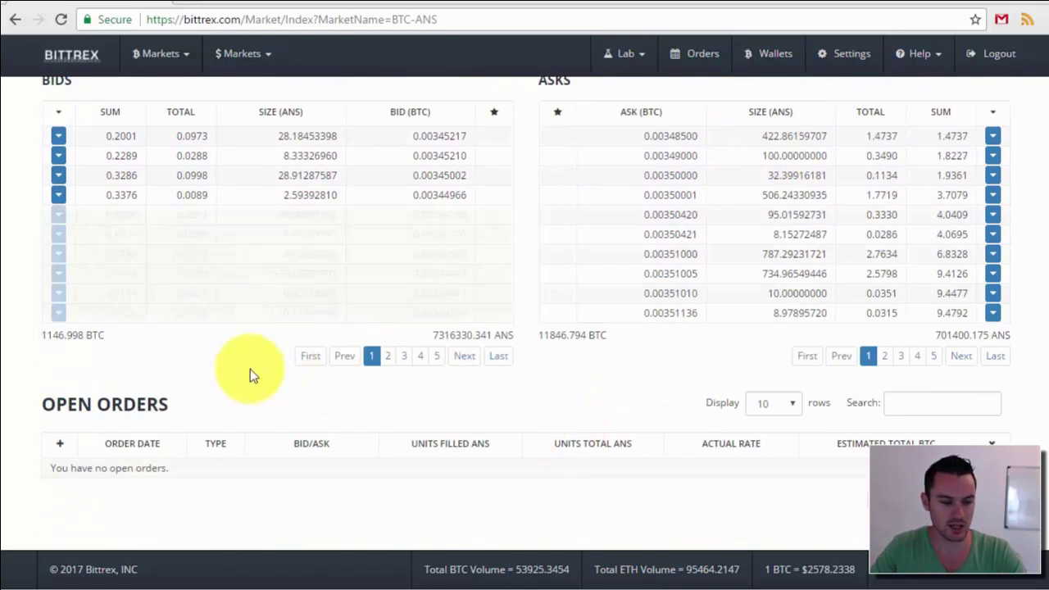
pyautogui.scroll(2, 216, 392)
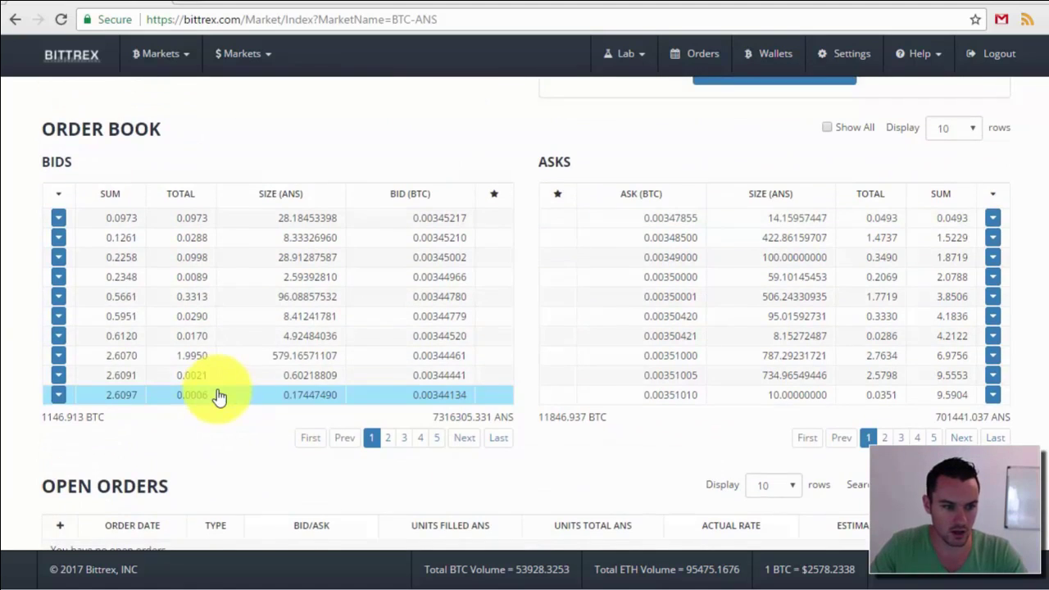
pyautogui.scroll(-2, 180, 406)
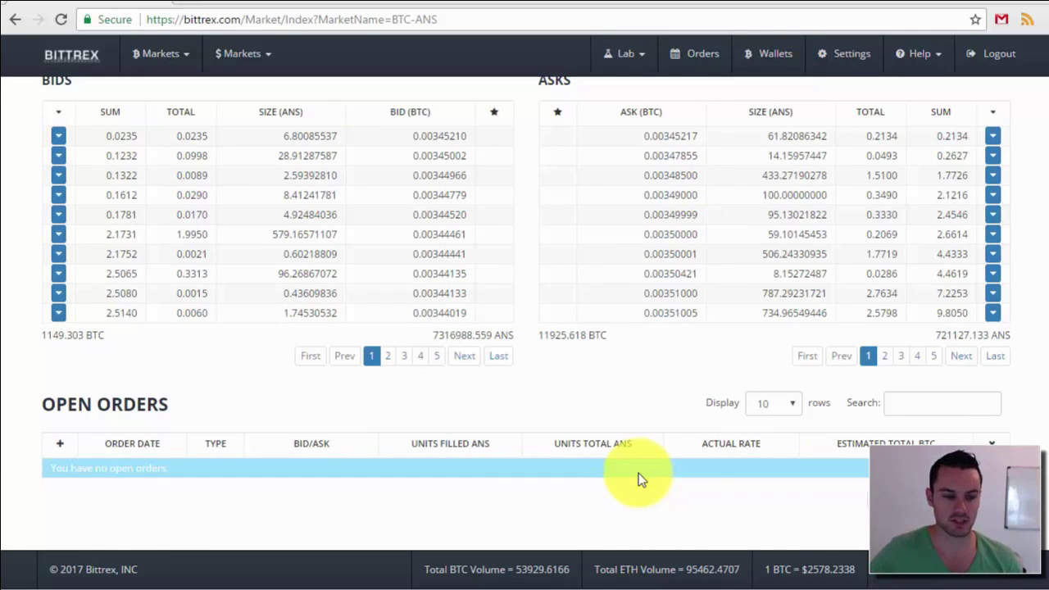
pyautogui.scroll(-2, 483, 478)
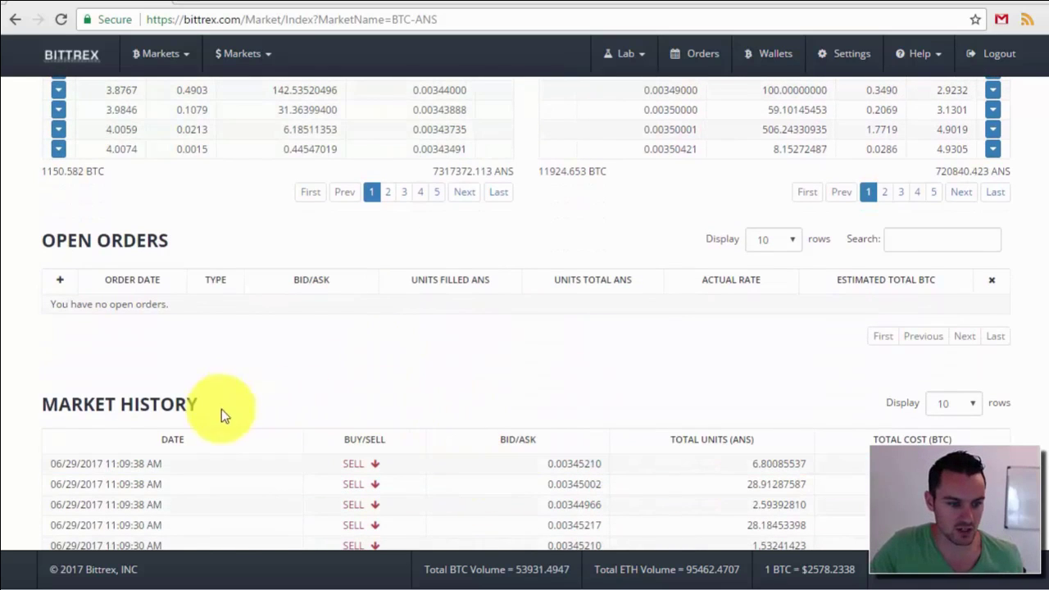
pyautogui.scroll(-2, 318, 381)
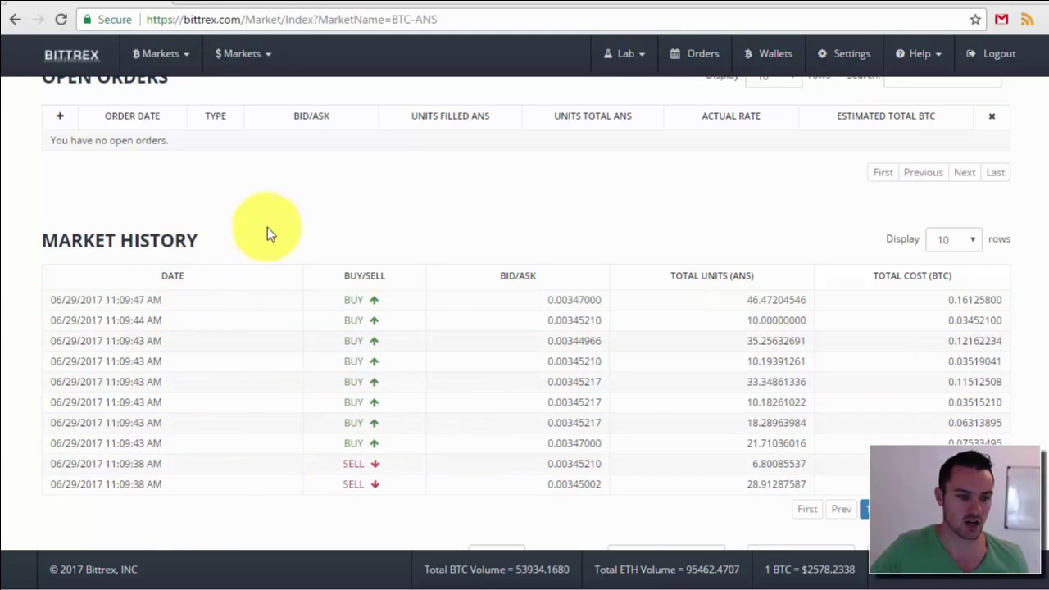
pyautogui.scroll(10, 429, 200)
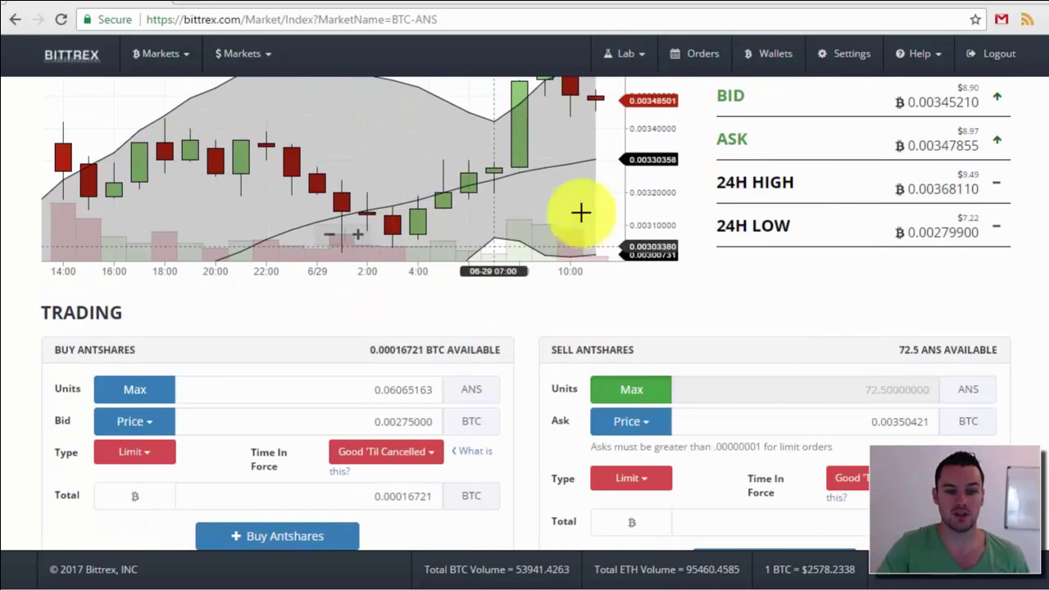
# Glance at the Markets price overview, then return to the Wallets balances page.
pyautogui.scroll(3, 767, 336)
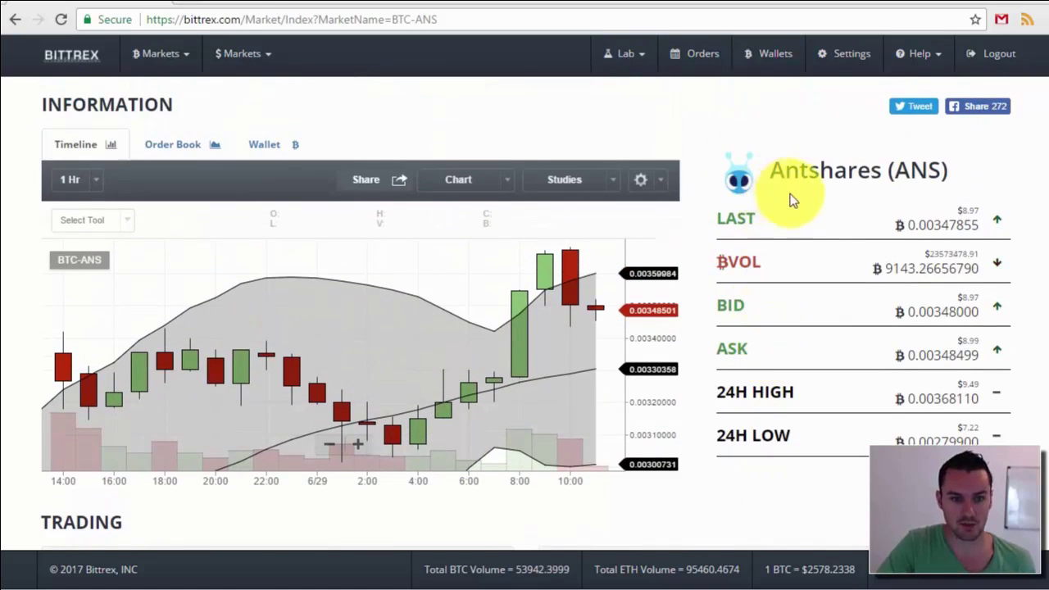
pyautogui.click(160, 56)
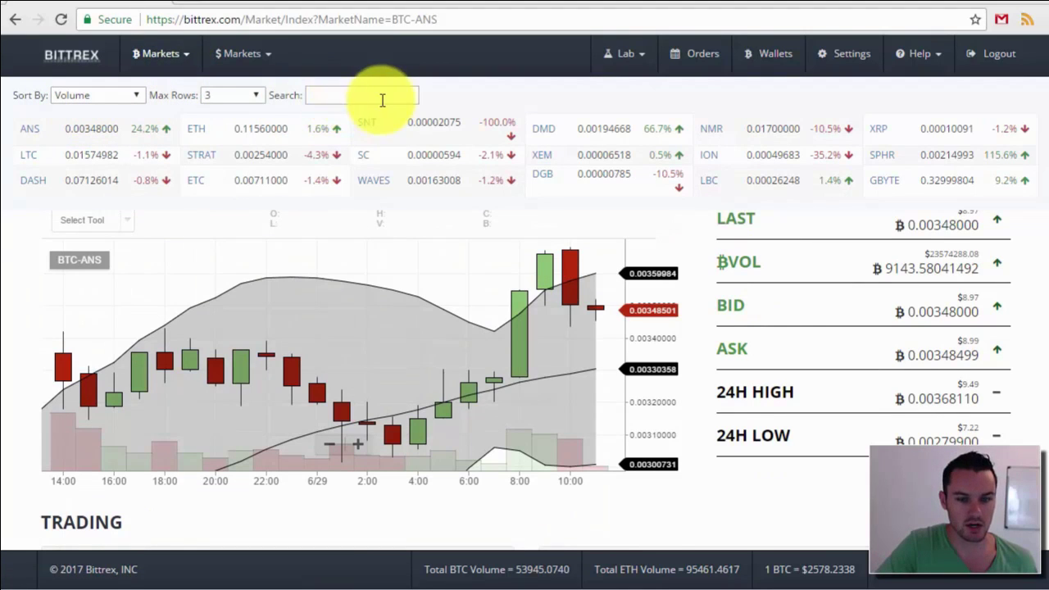
pyautogui.click(772, 59)
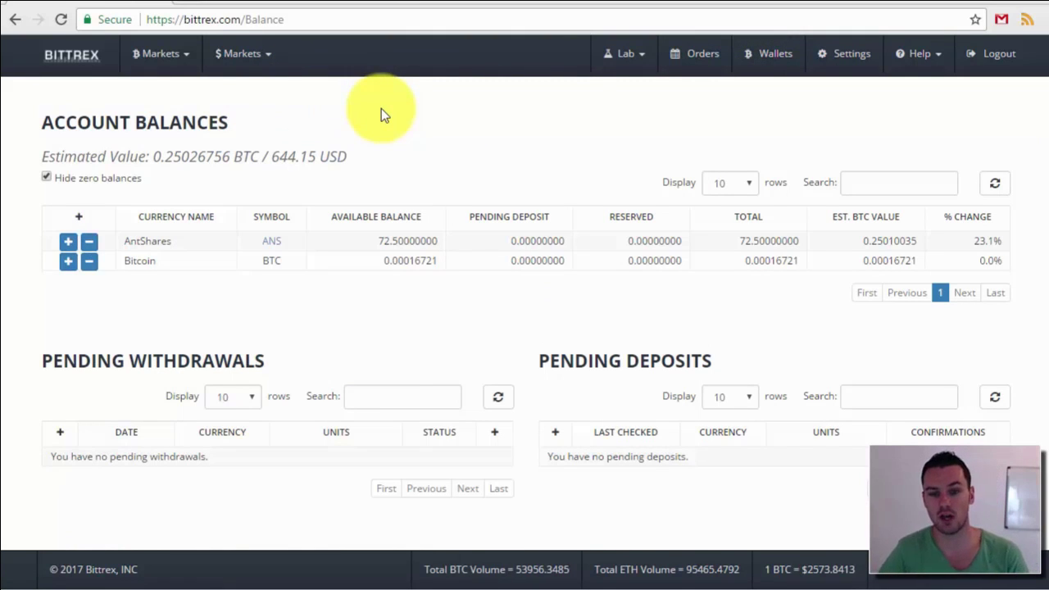
# Go to the Bittrex markets home page and bring up the Bitcoin Markets table led by BTC-ANS.
pyautogui.click(70, 57)
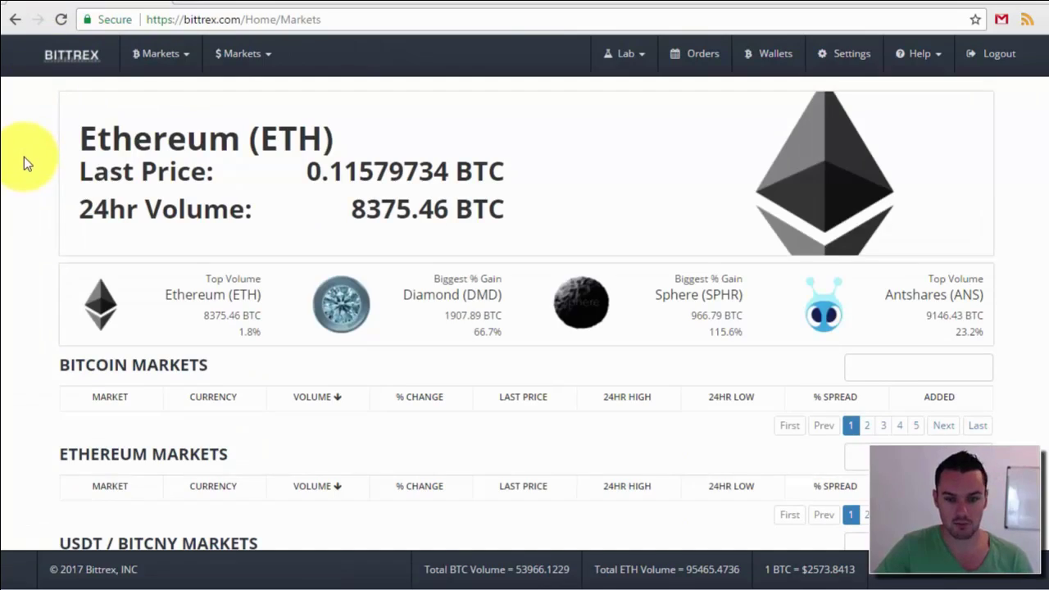
pyautogui.scroll(-3, 59, 227)
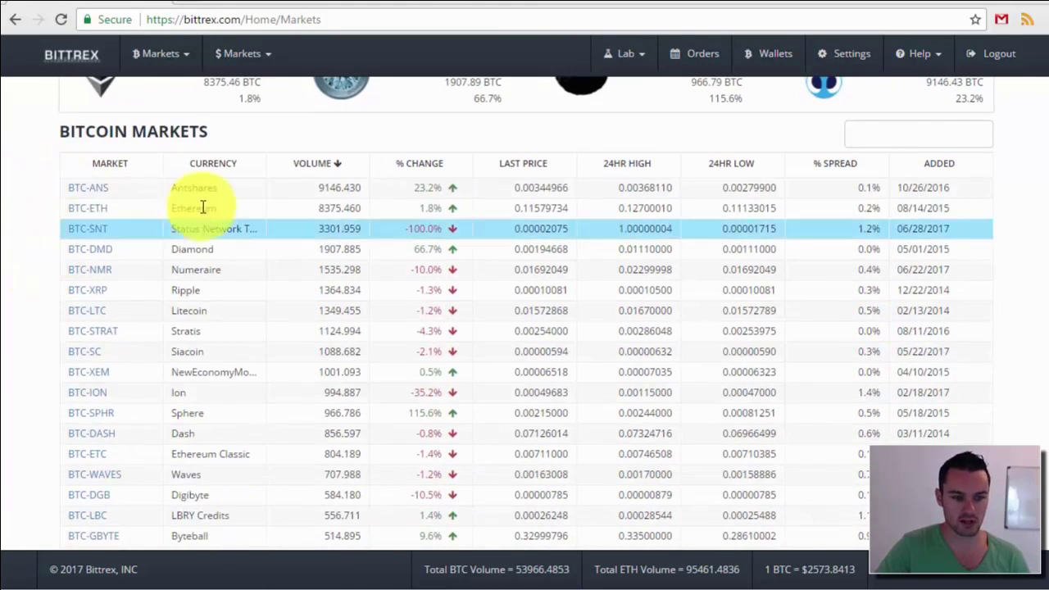